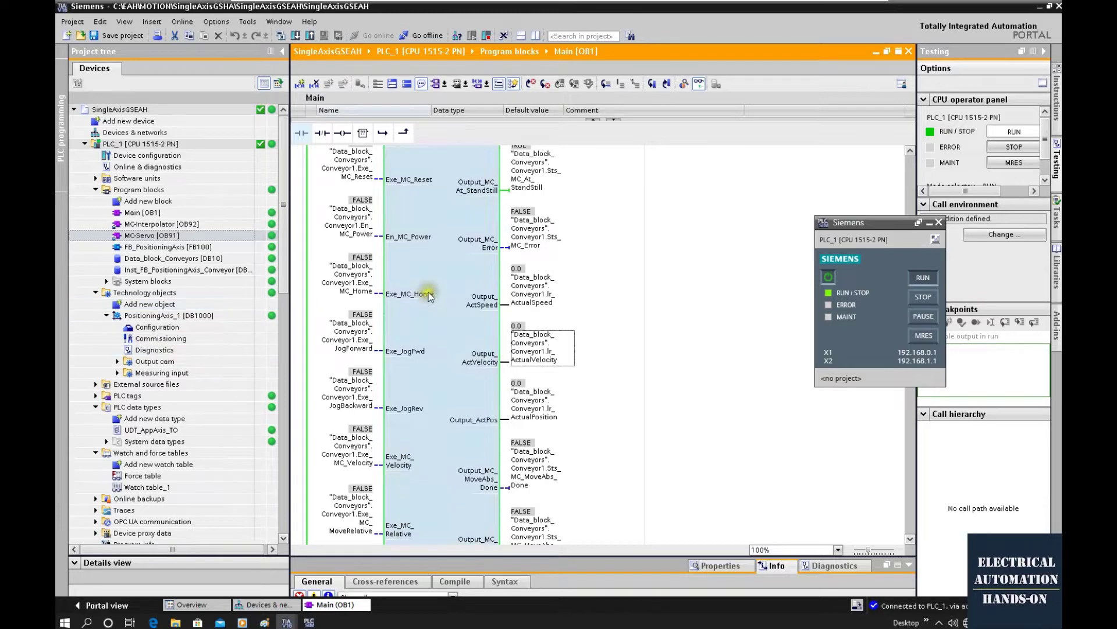
Open FB_PositioningAxis and expand Network 2 (AxisReady_PosAxis) to show its ladder logic
scroll(434, 301, up, 3)
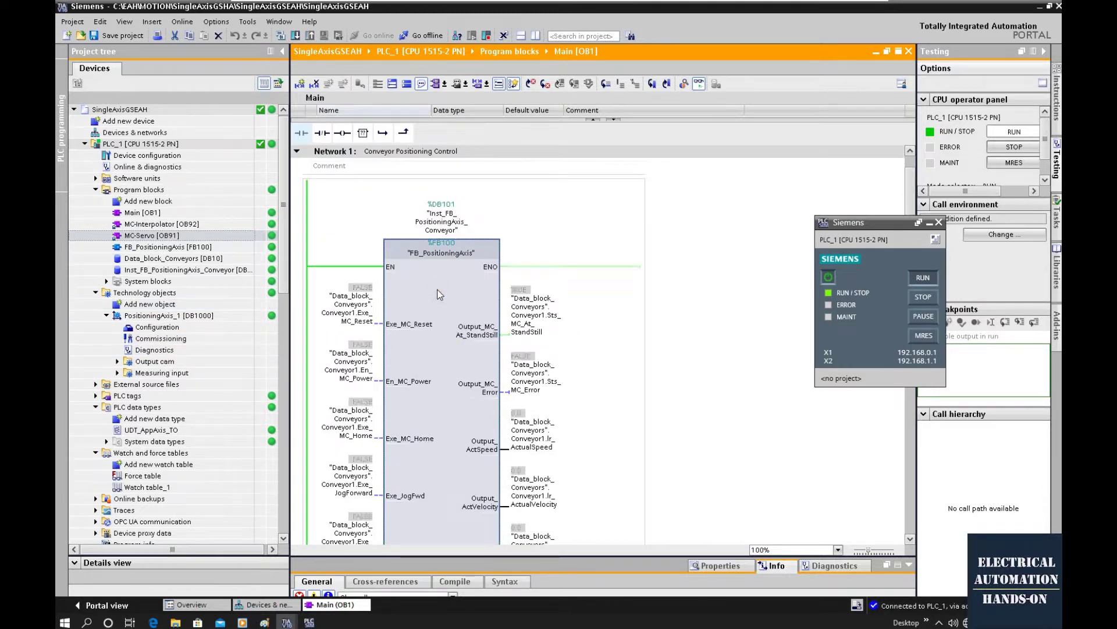
click(436, 265)
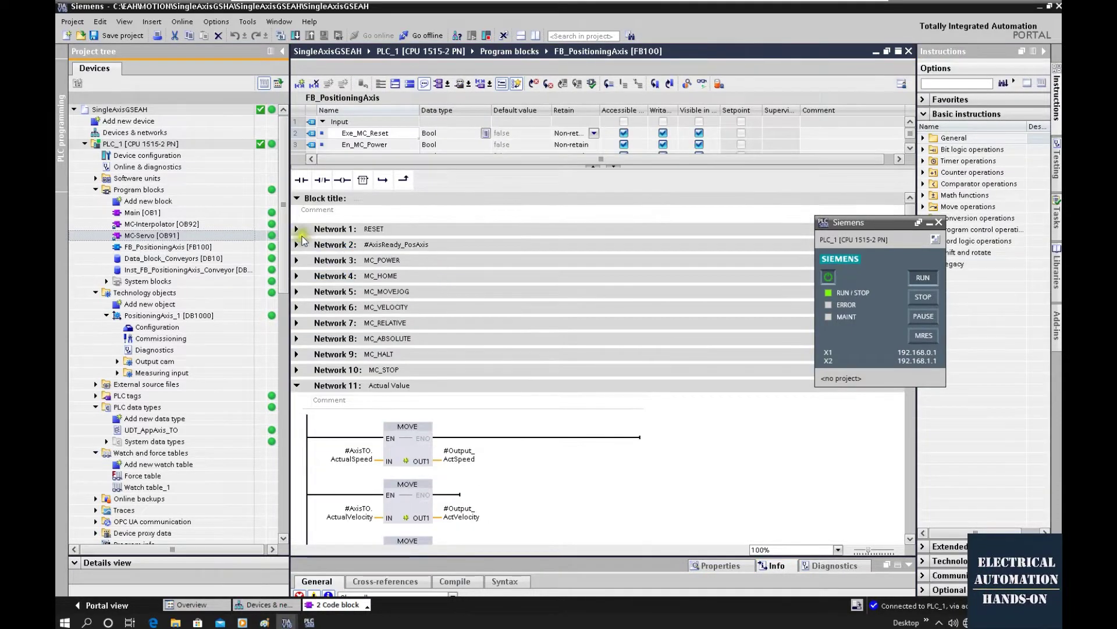
click(298, 245)
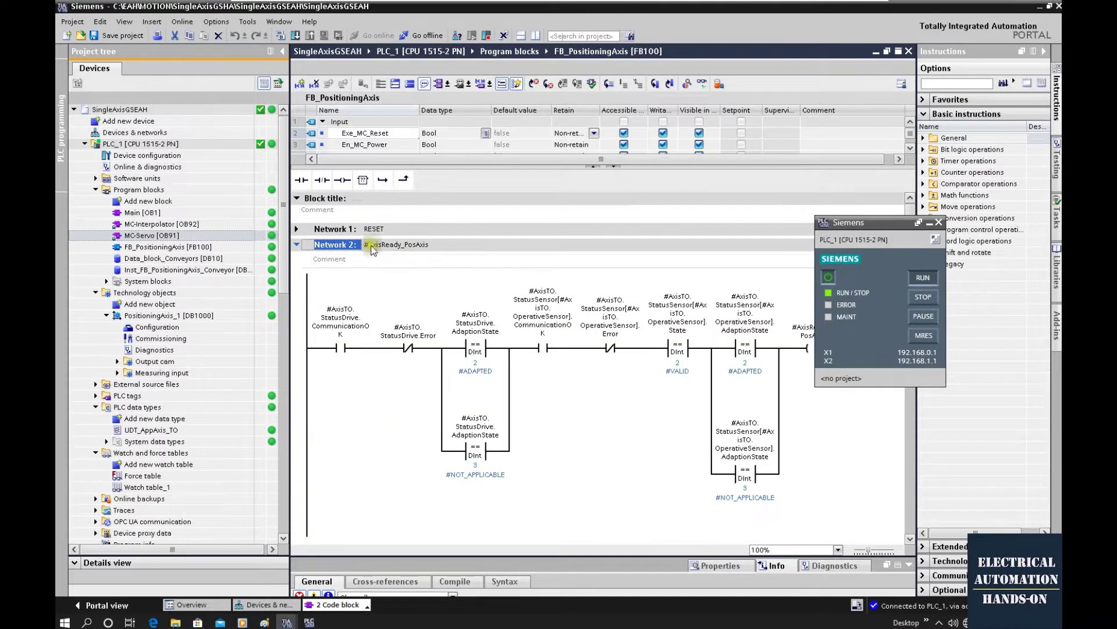
Turn on live monitoring and expand Network 3, the MC_POWER network
click(699, 83)
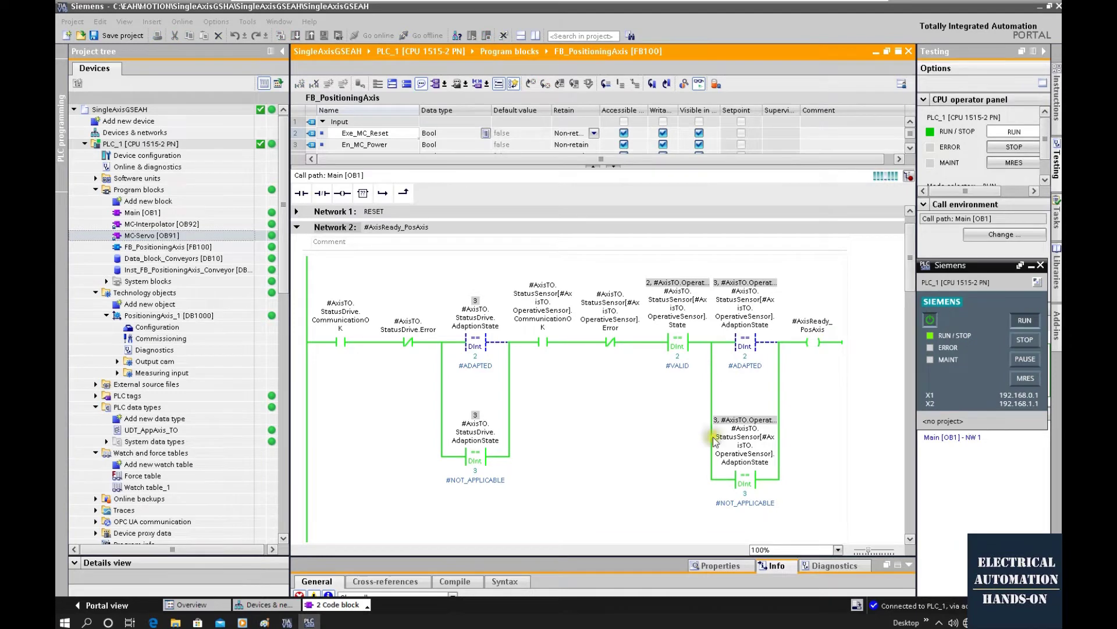
scroll(542, 453, down, 5)
scroll(417, 379, up, 1)
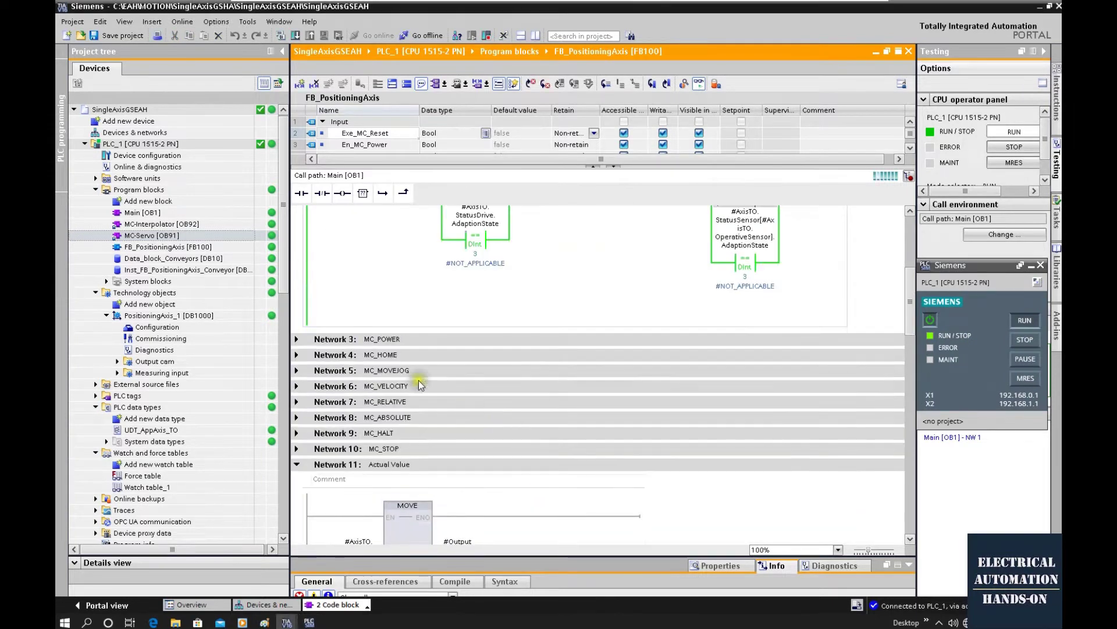
click(296, 338)
scroll(543, 408, down, 2)
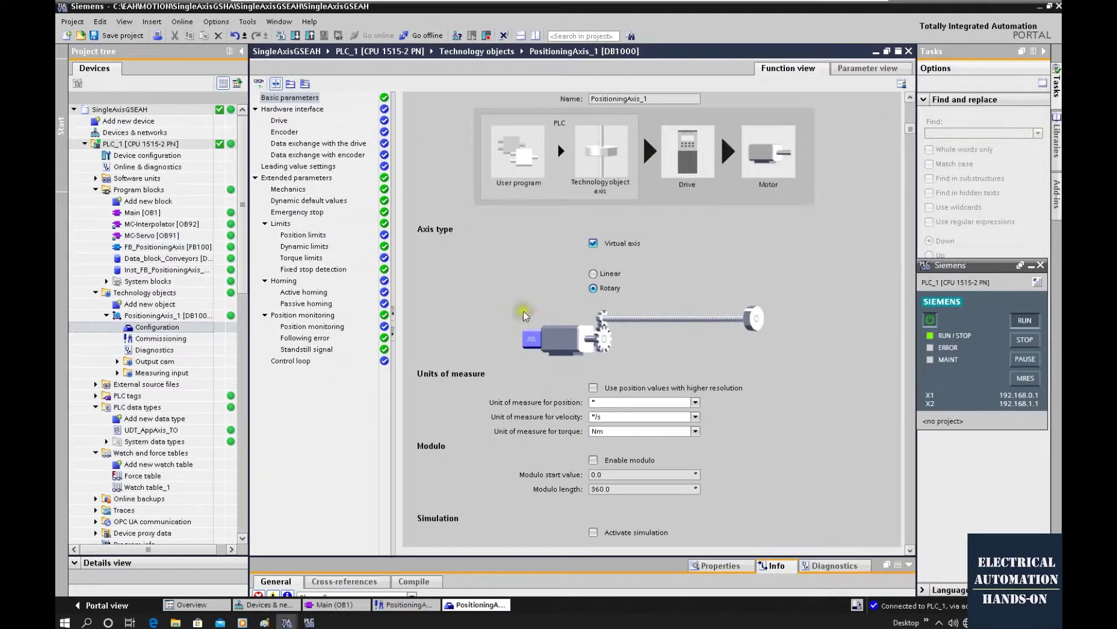
View Data_block_Conveyors [DB10] beside Main [OB1], listing the Conveyor1 UDT_AppAxis_TO members
scroll(663, 291, down, 1)
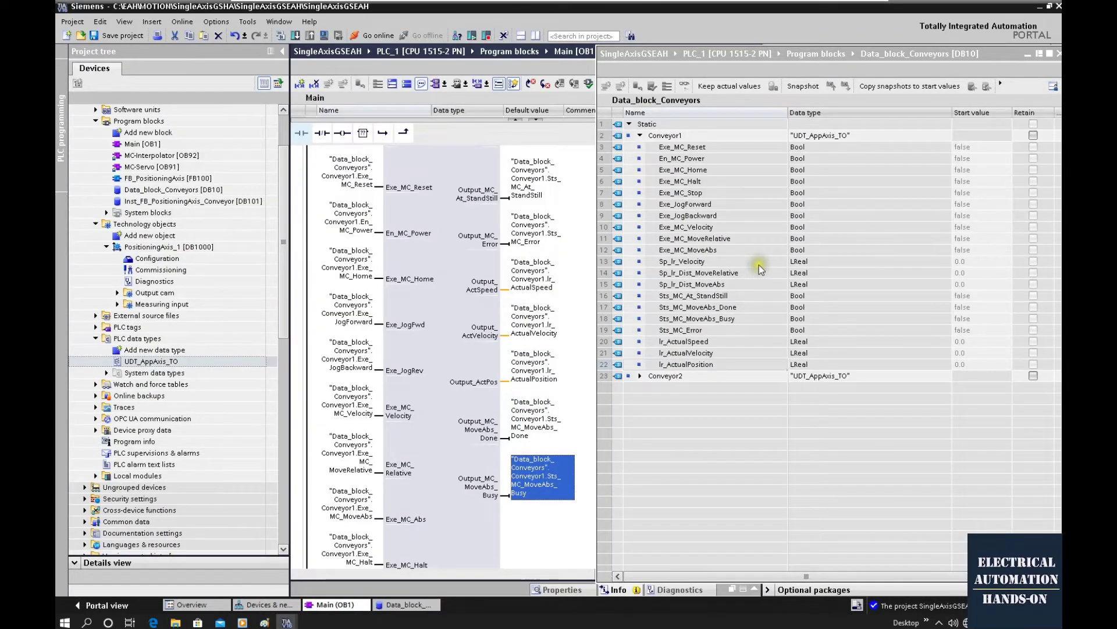
Bring Data_block_Conveyors forward and create a new watch table, Watch table_1
click(803, 402)
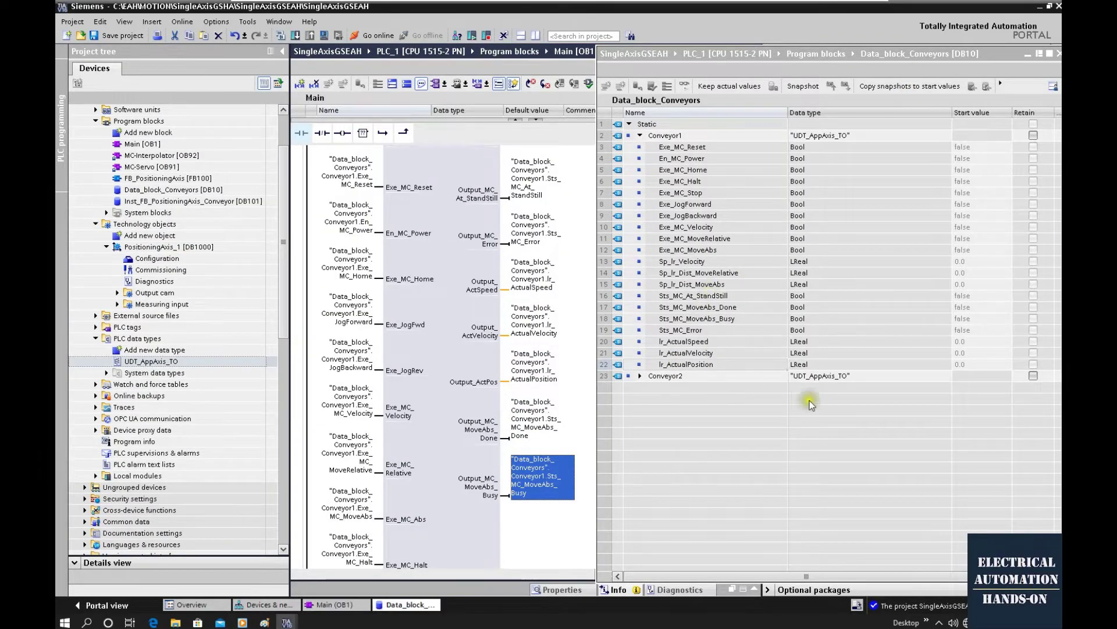
drag(870, 52, 852, 21)
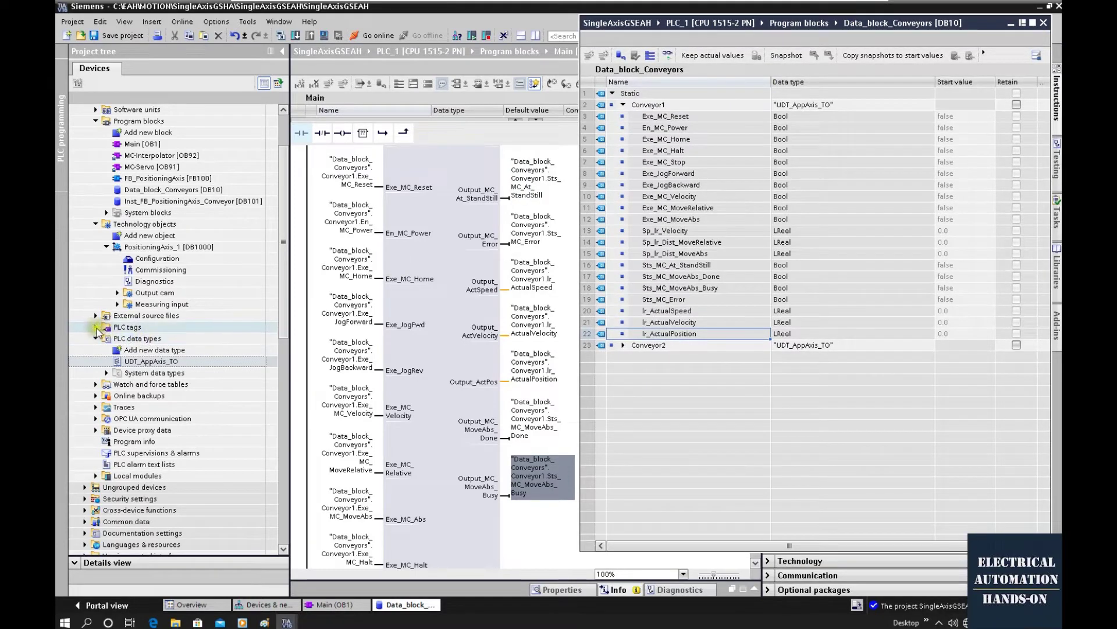
click(96, 385)
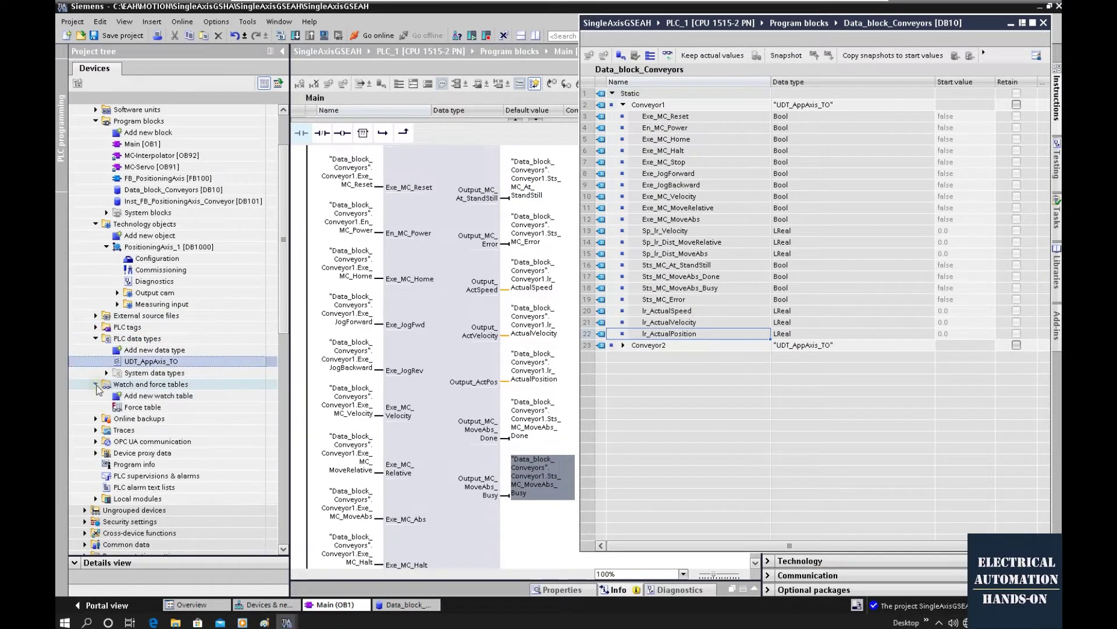
click(150, 398)
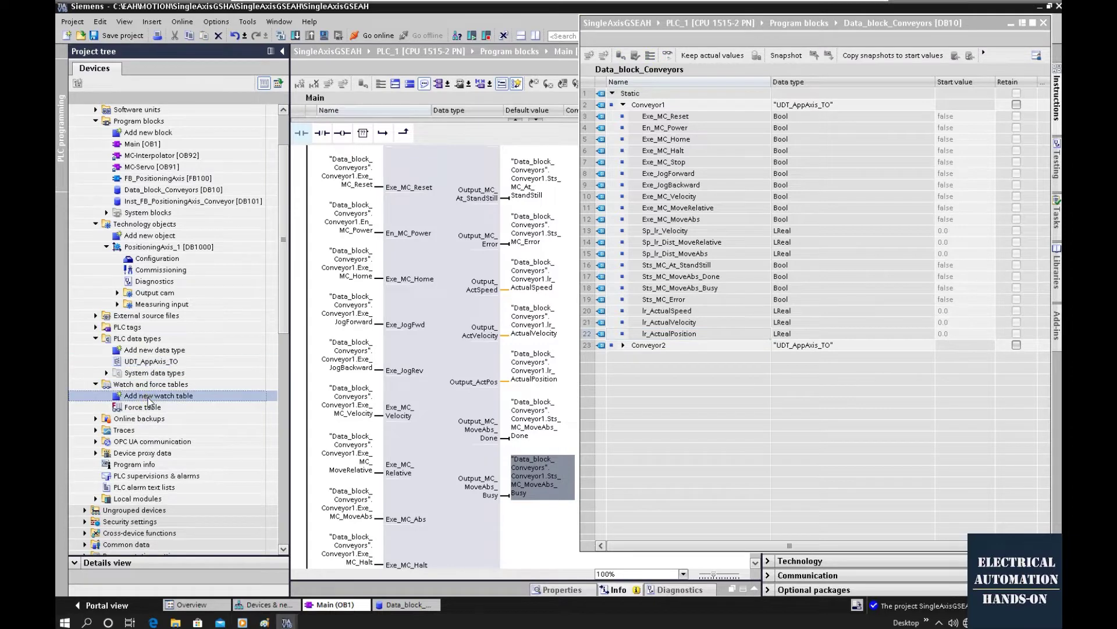
double_click(150, 398)
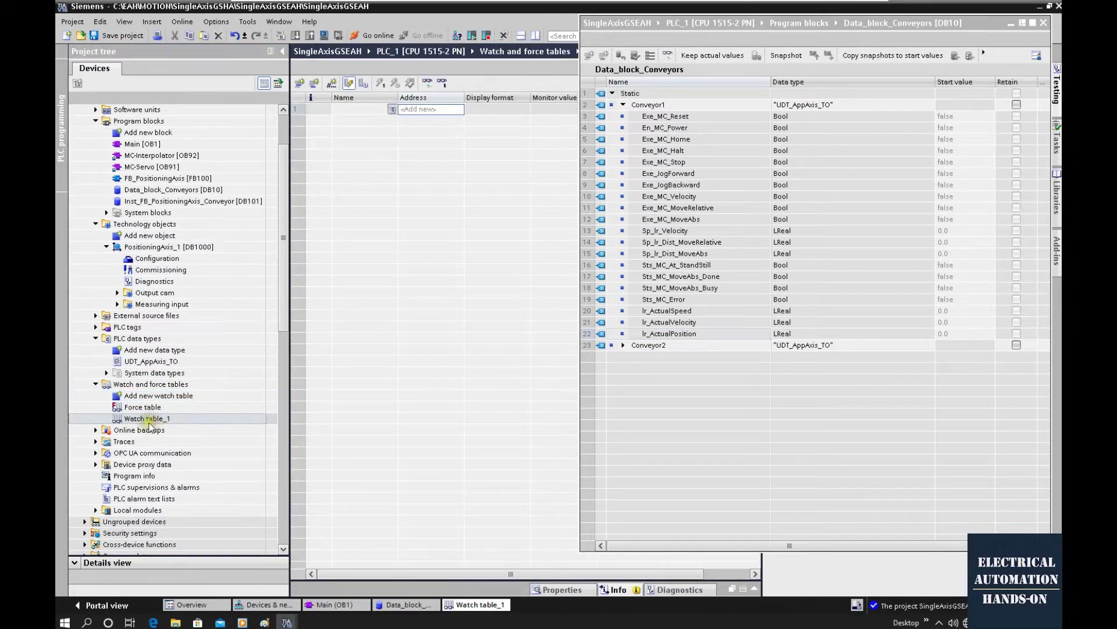
Dock the DB and copy Conveyor1 tags Exe_MC_Reset through Ir_ActualPosition into the watch table, widening Name
drag(825, 22, 932, 49)
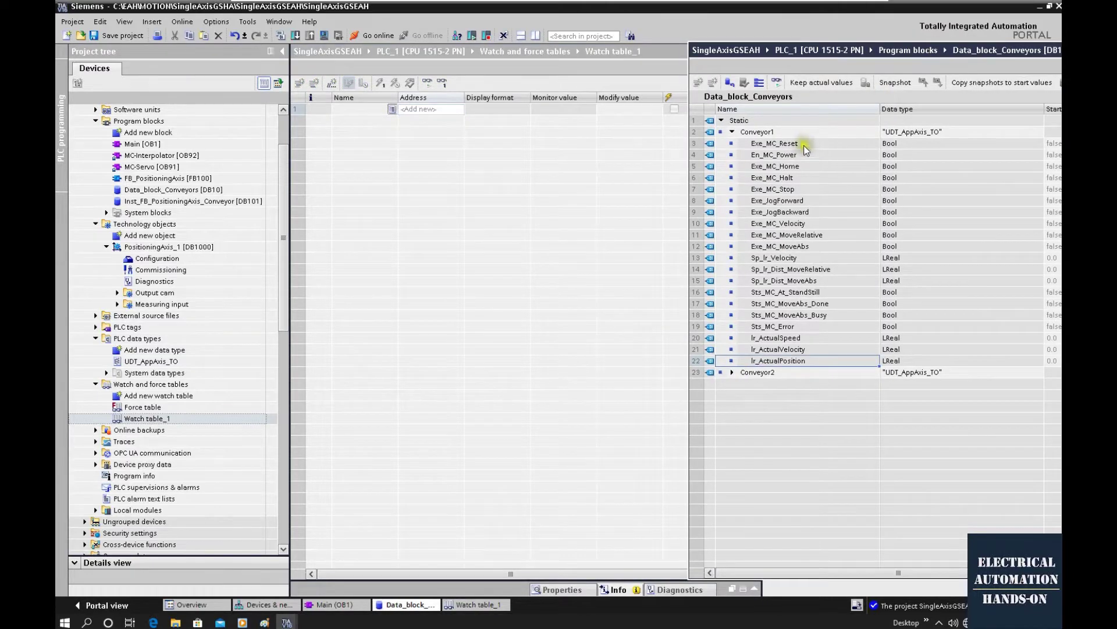
click(774, 144)
shift+click(787, 362)
drag(786, 363, 344, 118)
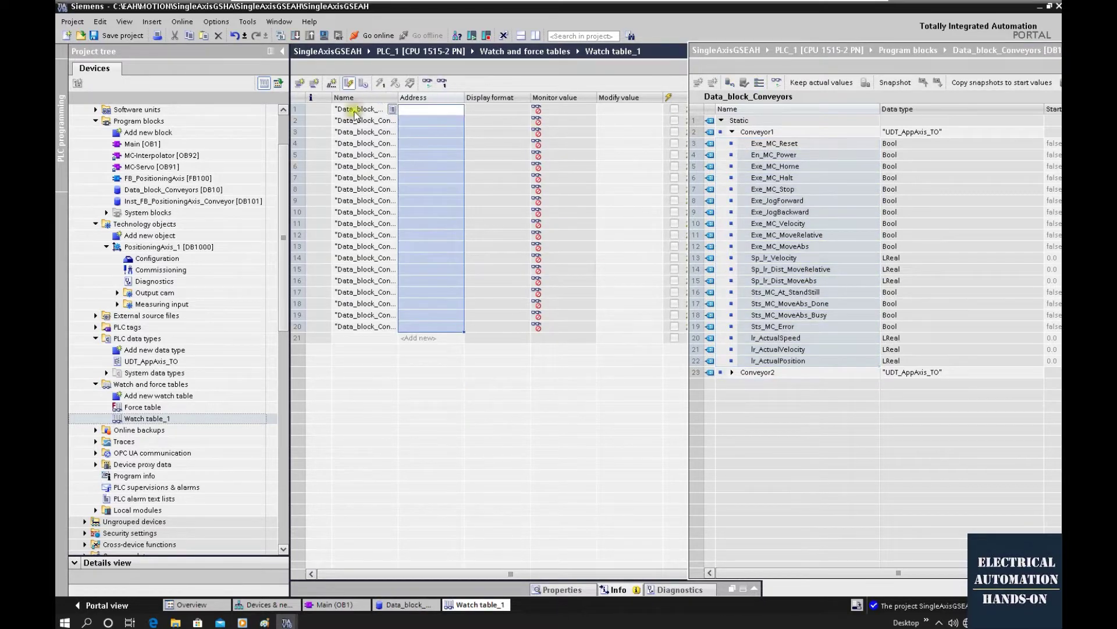
drag(399, 95, 535, 93)
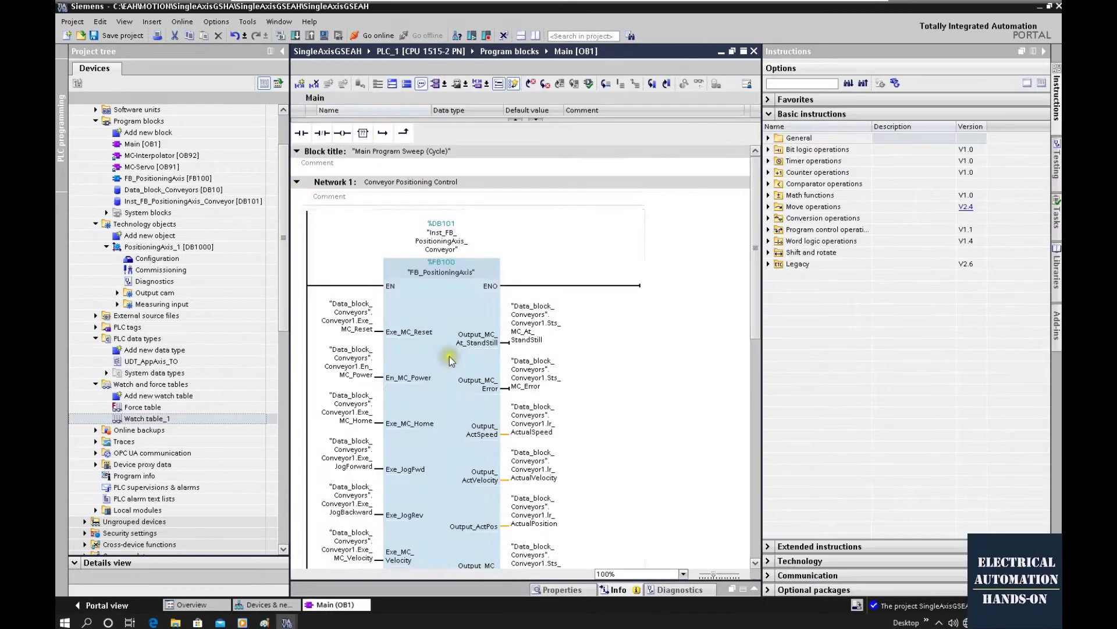
Select PositioningAxis_1, leave it unrenamed, and return to Main [OB1]
click(198, 247)
click(199, 248)
click(341, 273)
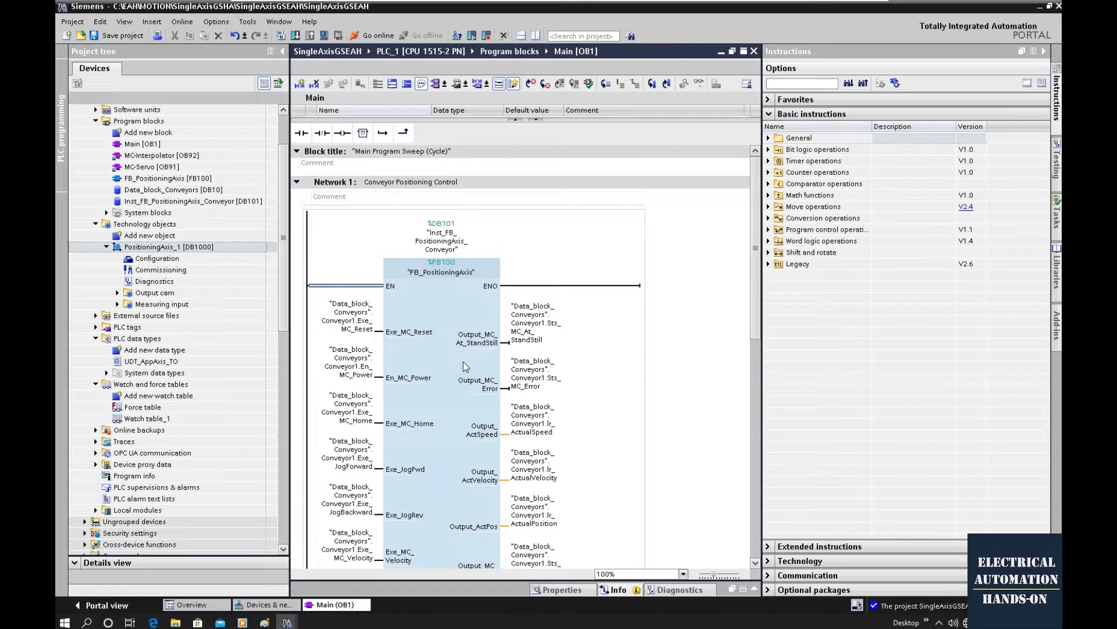
Check the FB_PositioningAxis call in Main and compile with 0 errors and 0 warnings
click(350, 319)
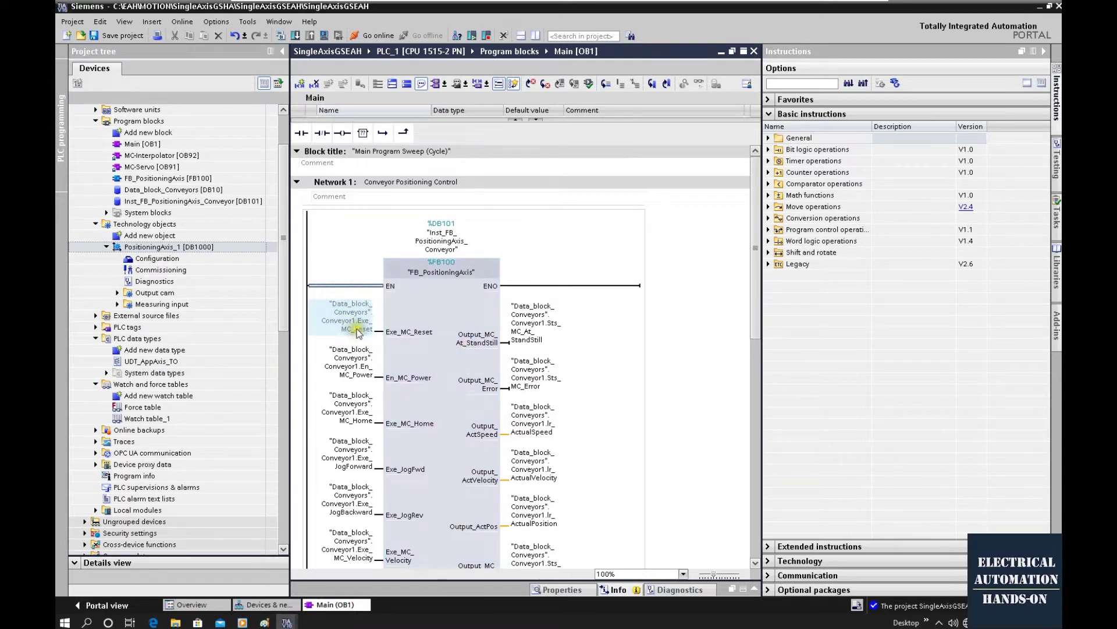
click(438, 344)
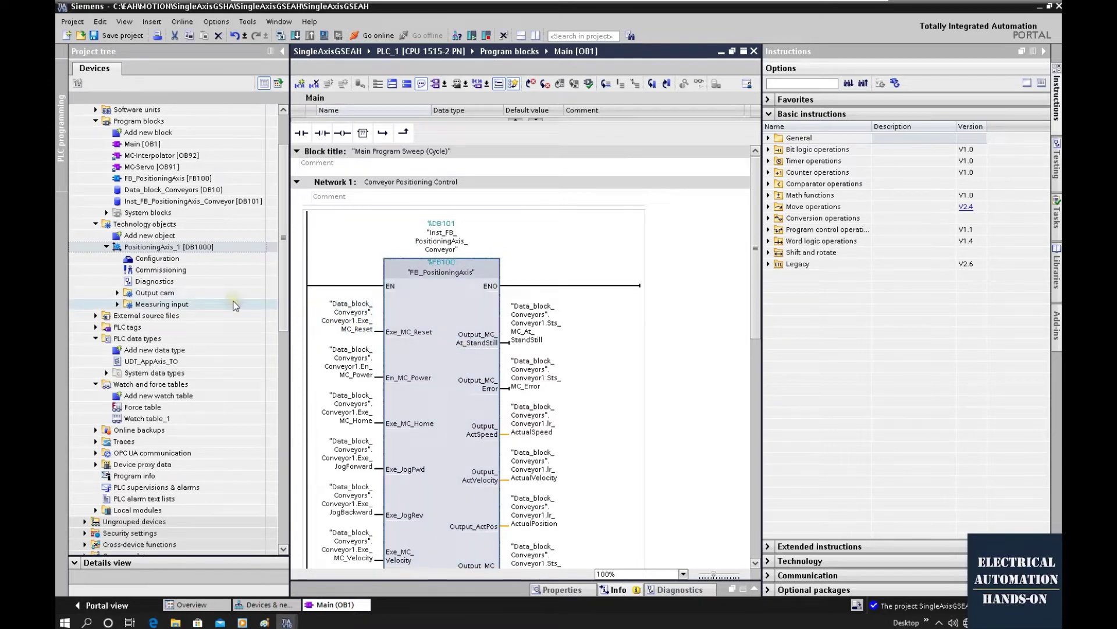
click(414, 289)
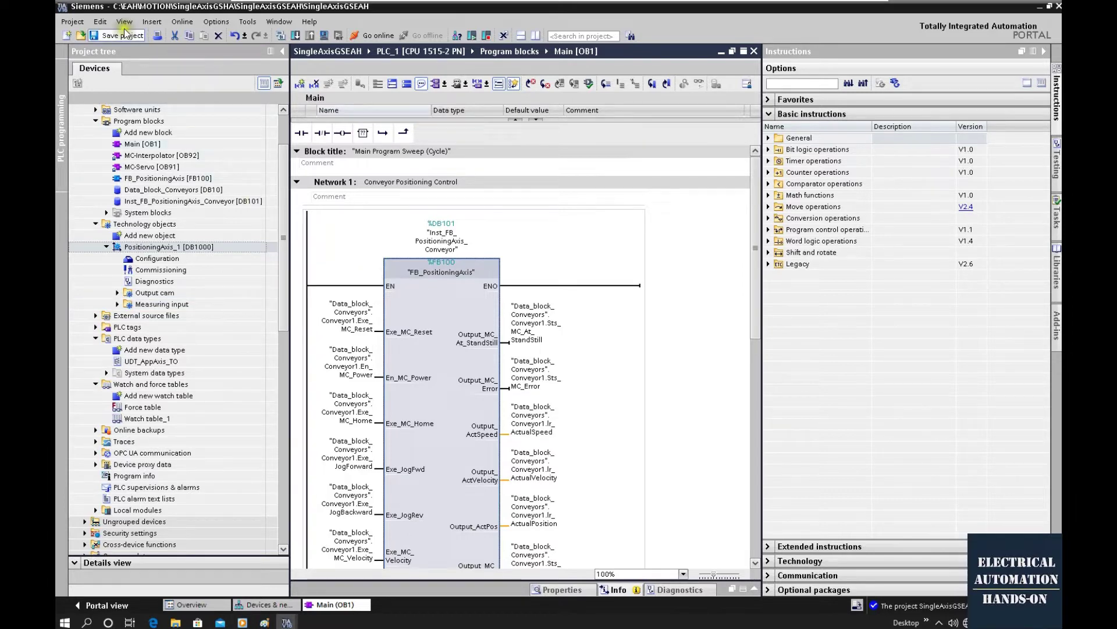
click(280, 35)
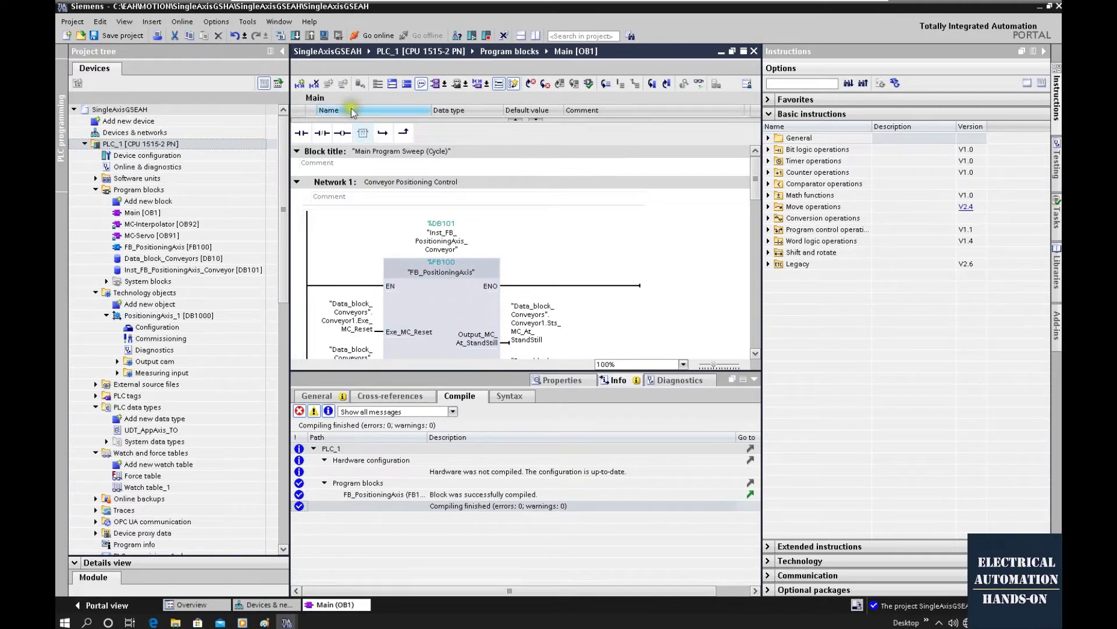
Launch the PLCSIM S7-1500 with simulation support enabled, then bring up PLC_1's download dialog
click(325, 36)
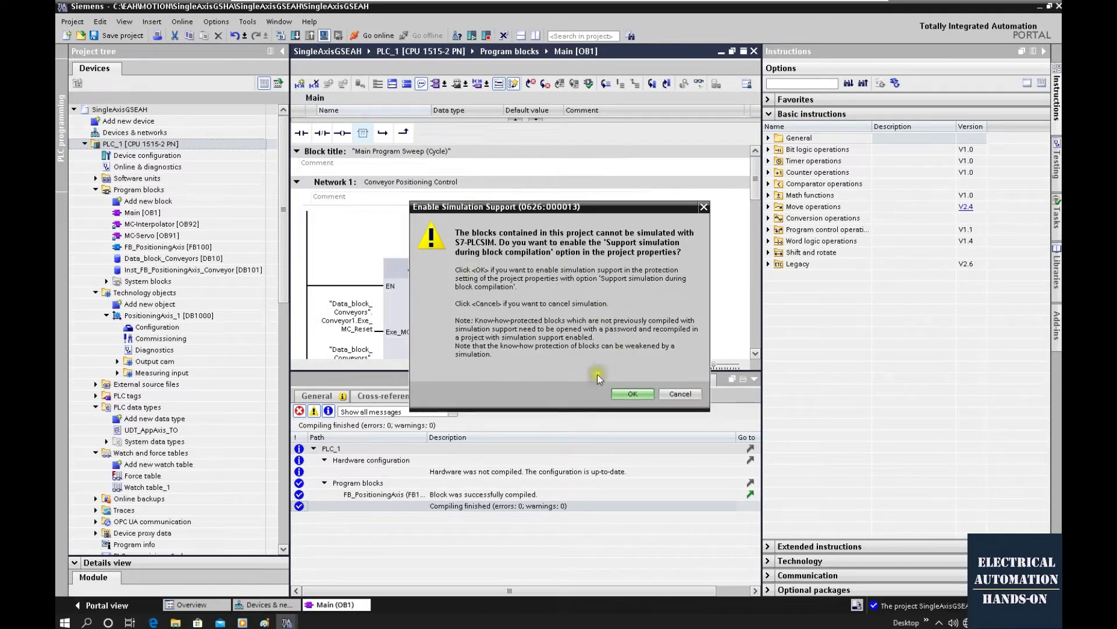
click(631, 394)
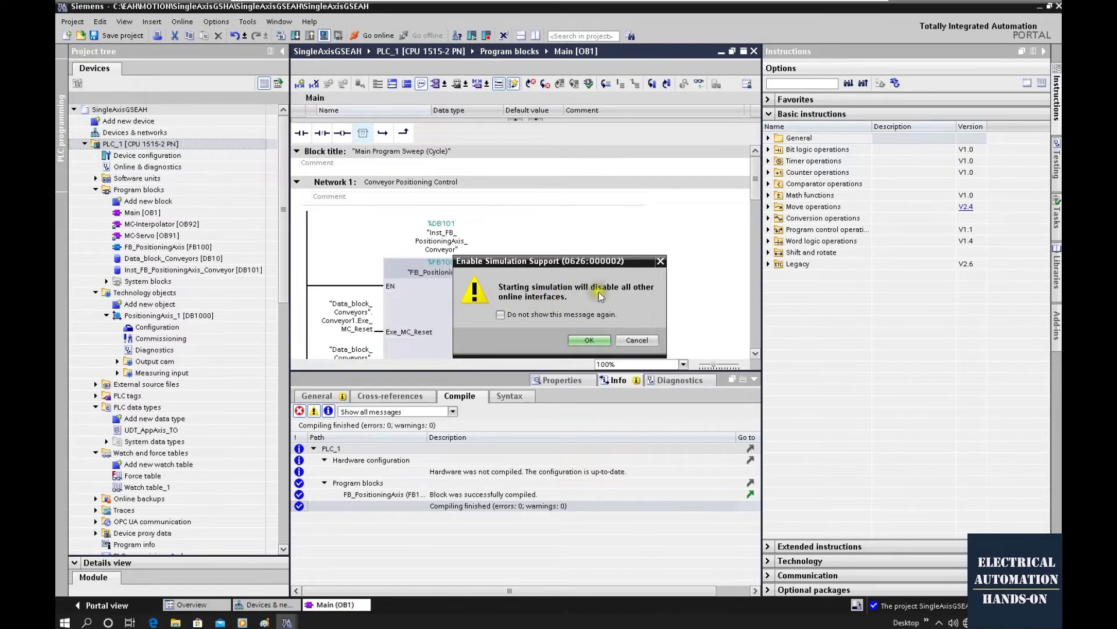
click(592, 343)
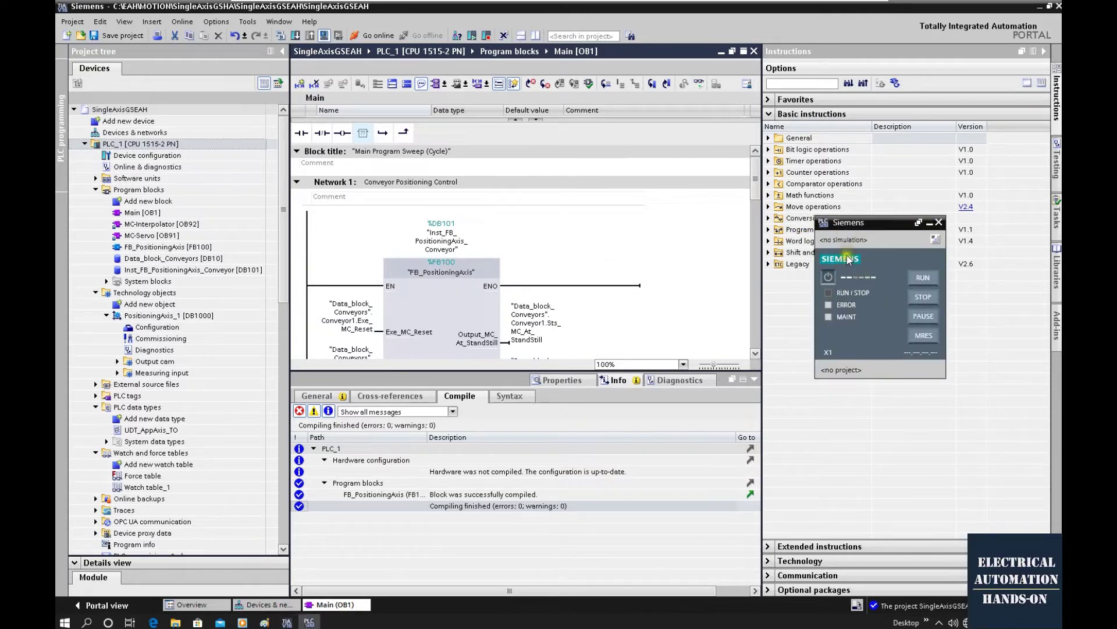
click(163, 147)
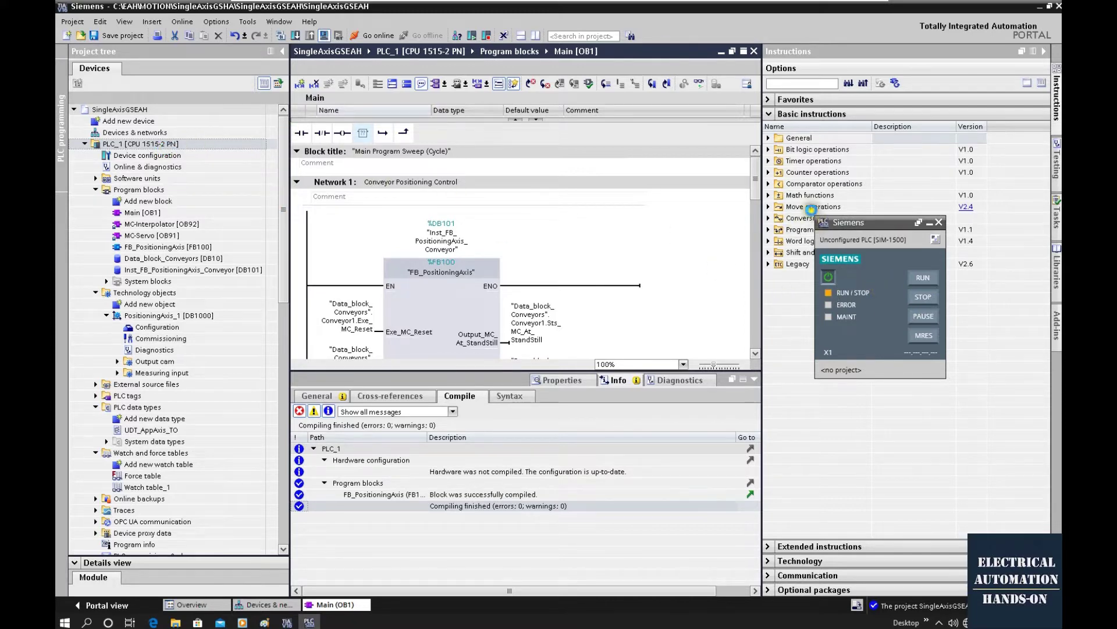
key(ctrl+l)
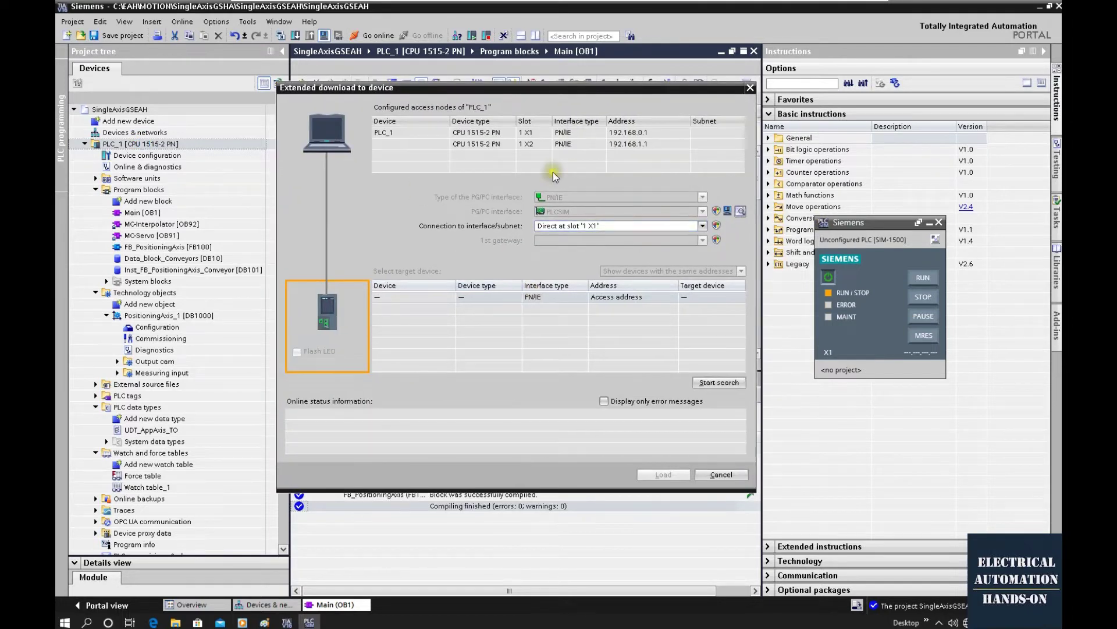
Find the simulated CPU-1500 at 192.168.0.1 and load PLC_1 onto it
click(714, 383)
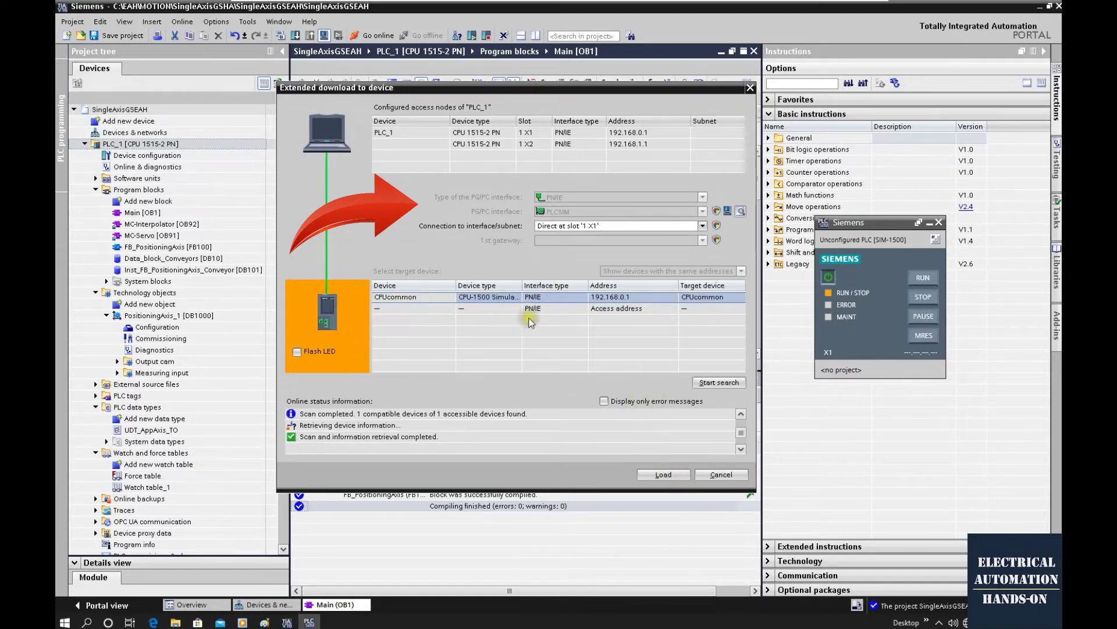
double_click(447, 283)
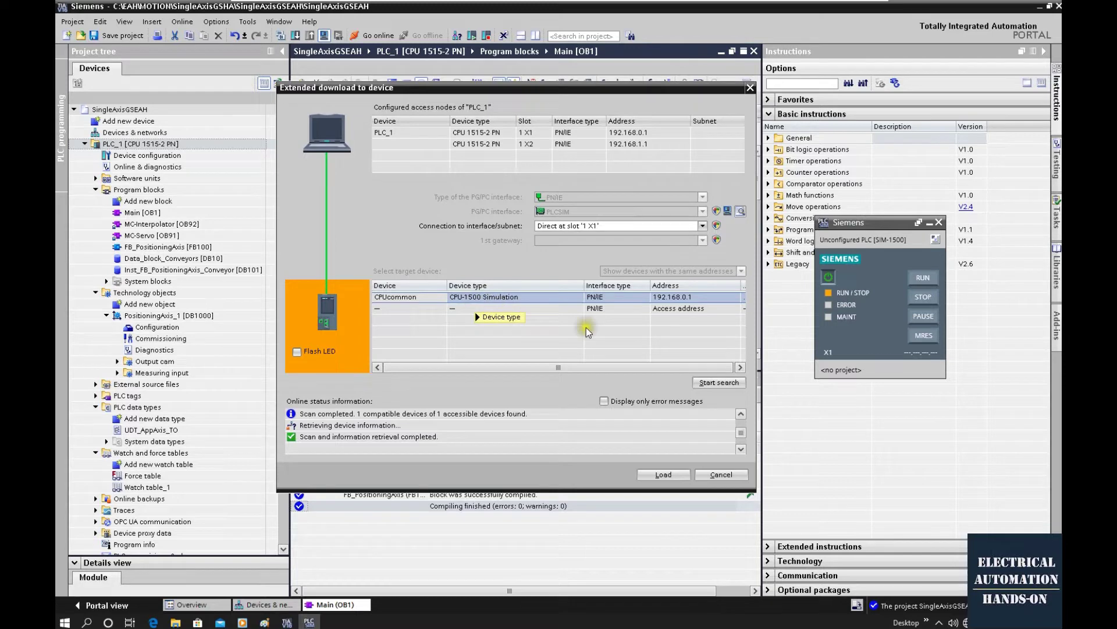
click(661, 474)
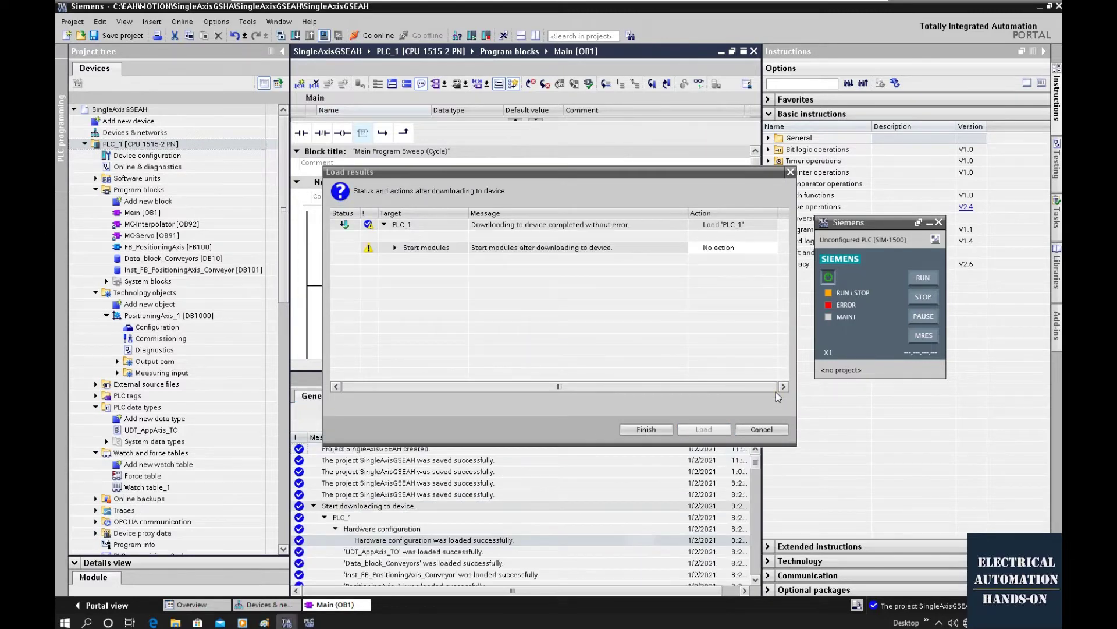
Choose Start module after loading, finish the download, and select PLC_1 Online & diagnostics
click(710, 247)
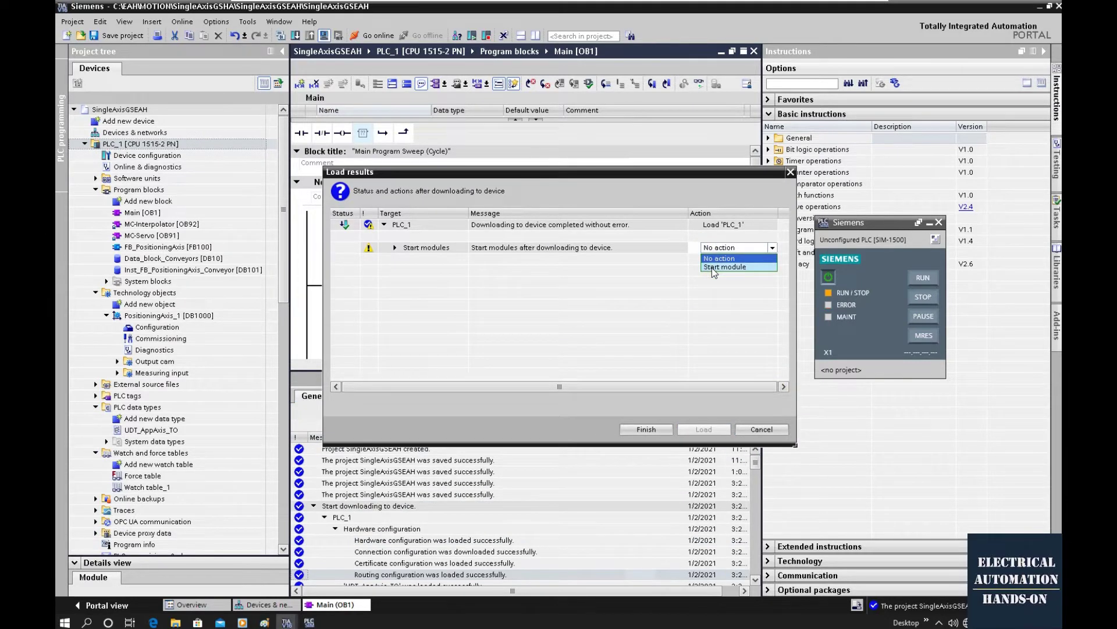
click(714, 267)
click(646, 428)
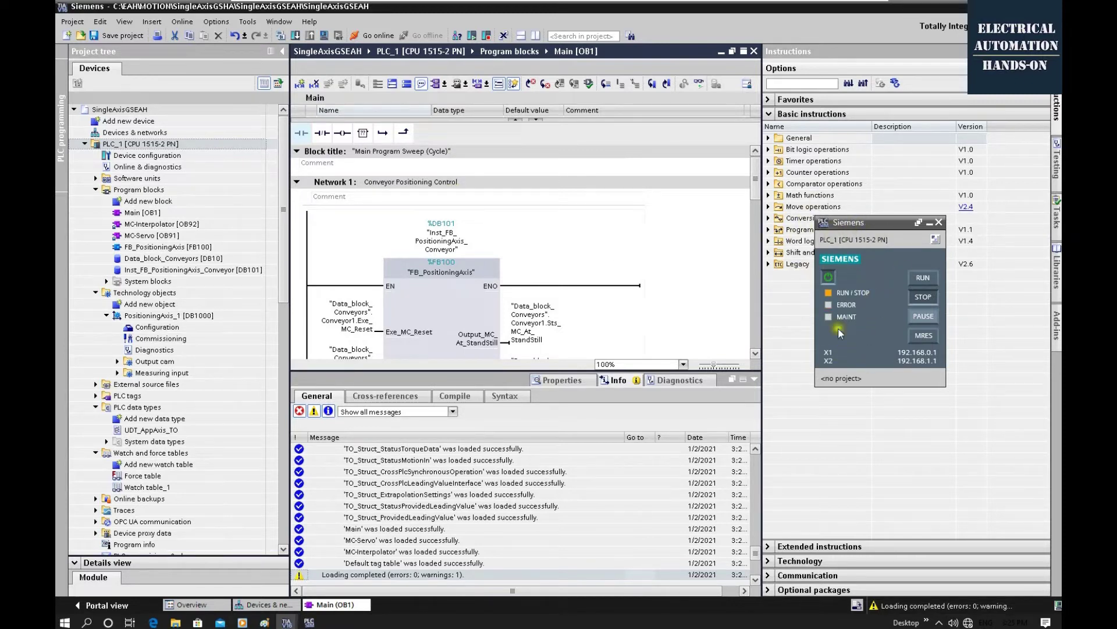
click(924, 295)
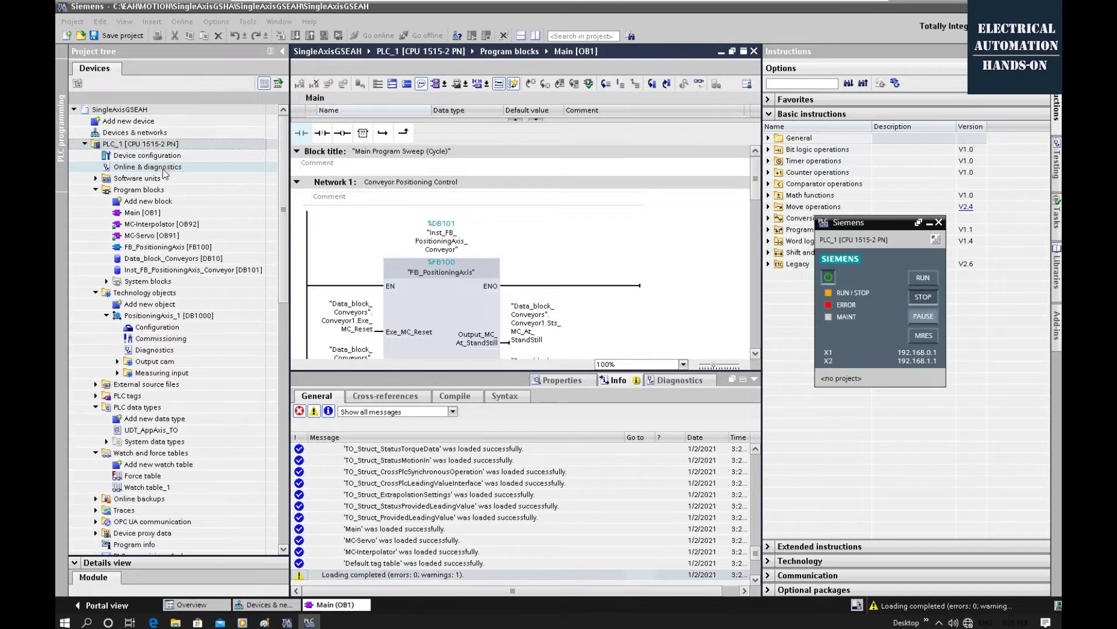
click(157, 167)
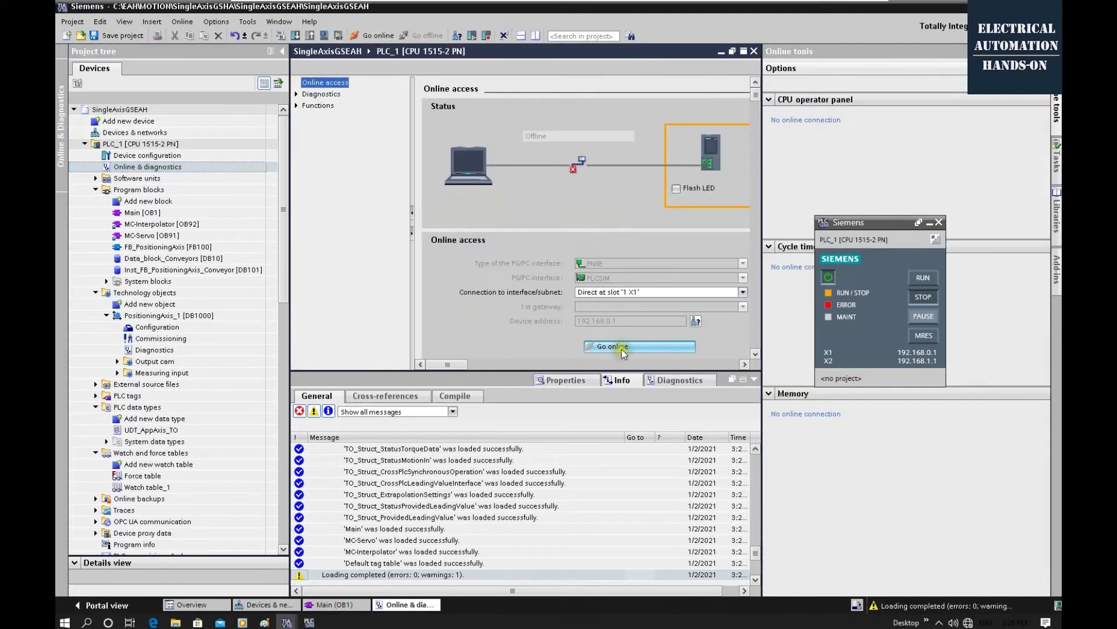
Go online to PLC_1 through the PLCSIM interface
click(623, 348)
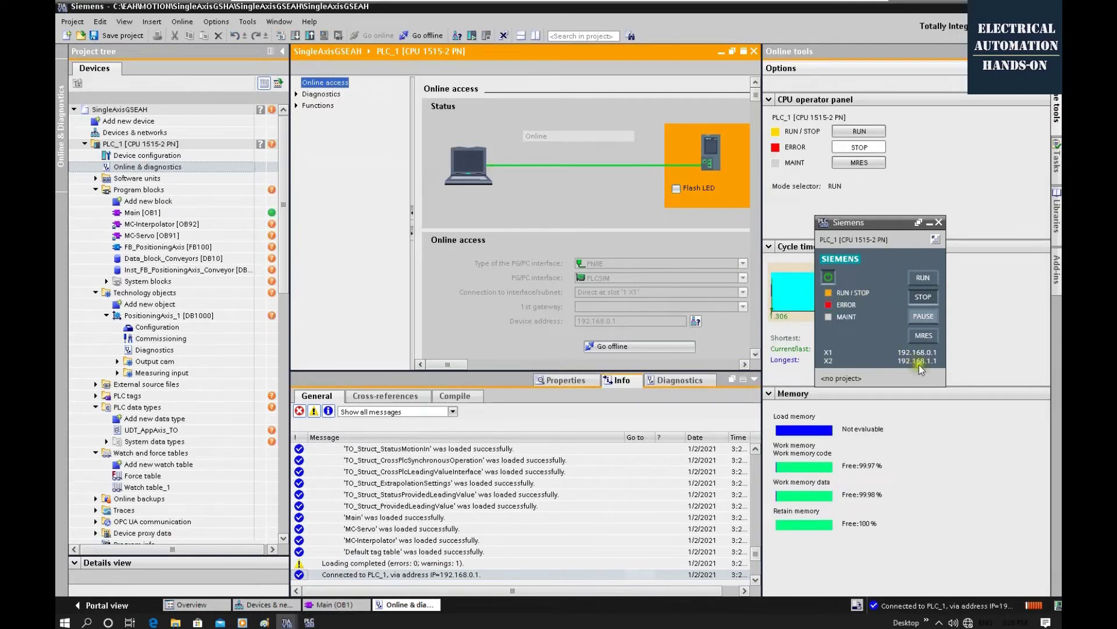
Open and widen the diagnostics buffer to review the repeated OB 91 overflow events
click(321, 94)
click(341, 128)
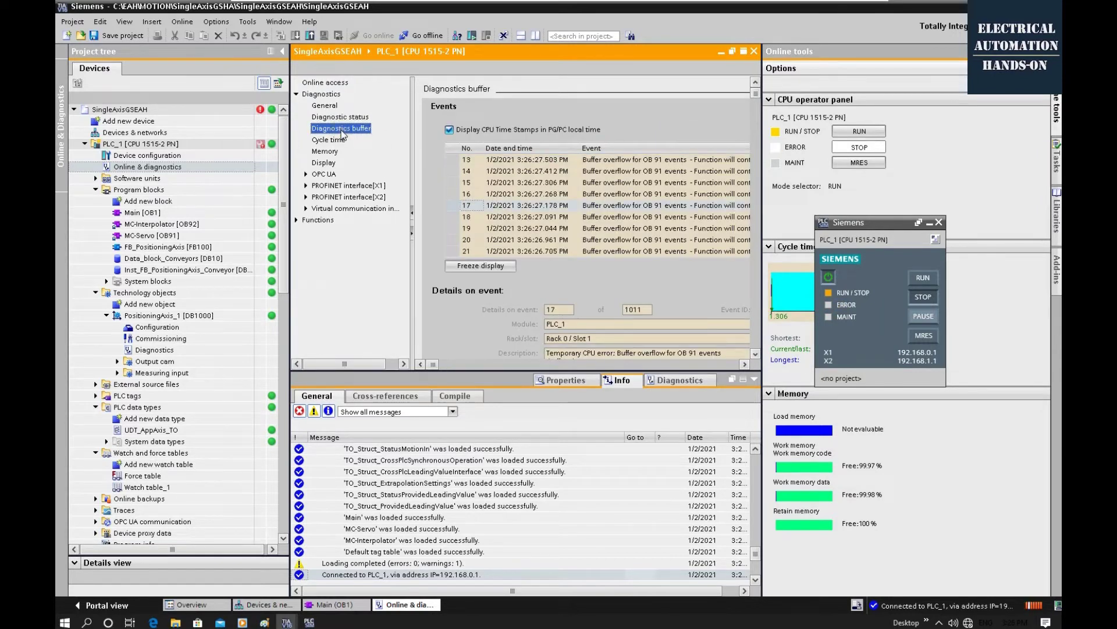
drag(763, 167, 916, 167)
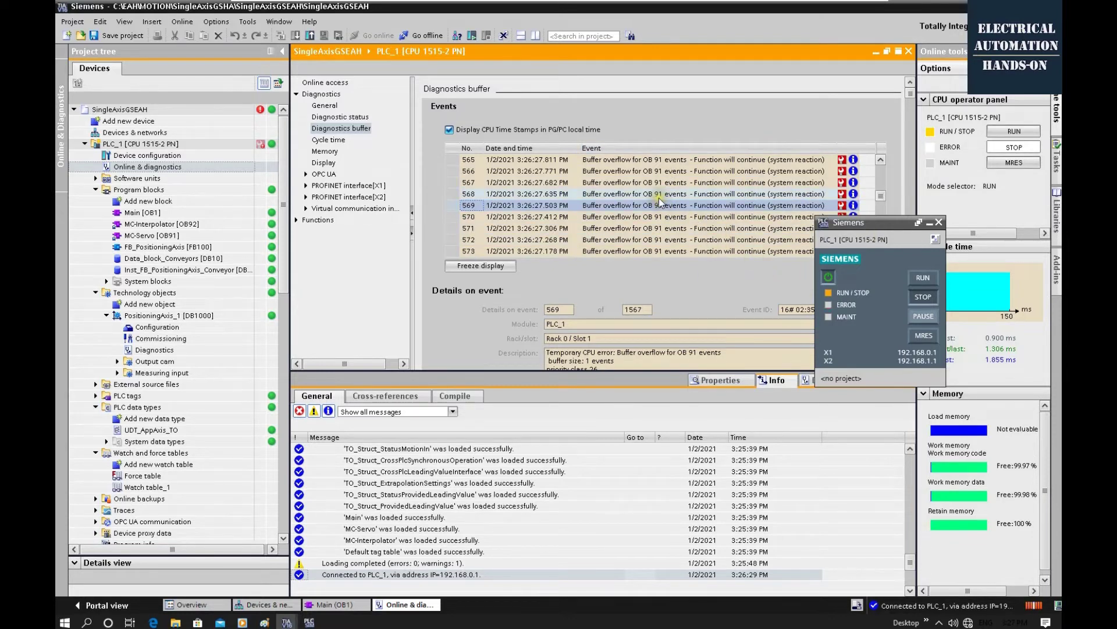
click(166, 236)
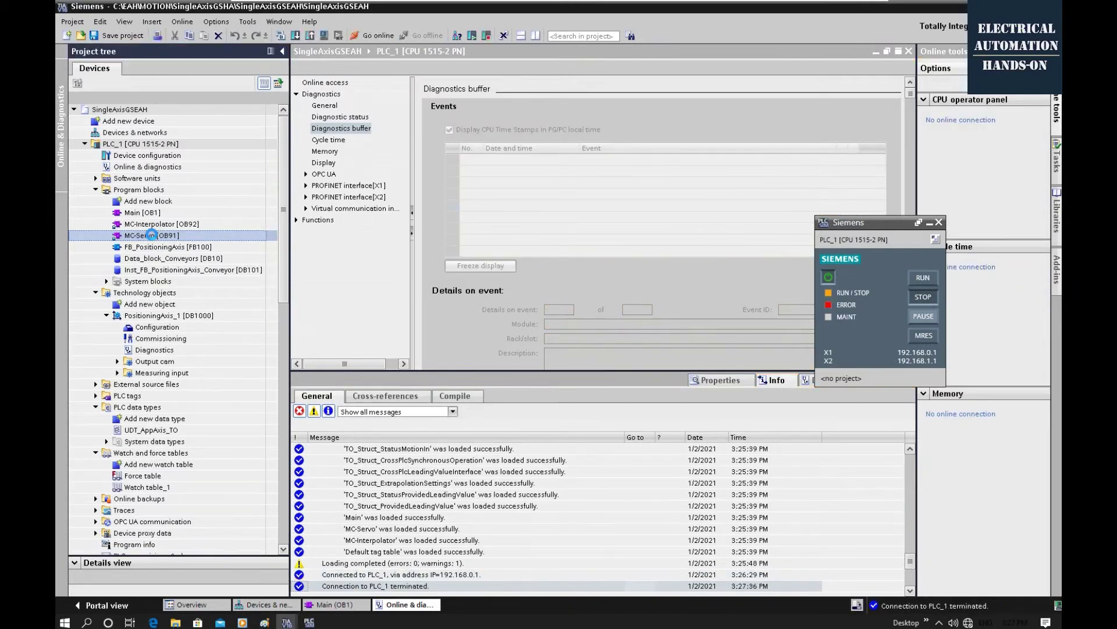
Change the MC-Servo [OB91] cycle time from 4.0 ms to 16.0 ms in its properties
right_click(152, 234)
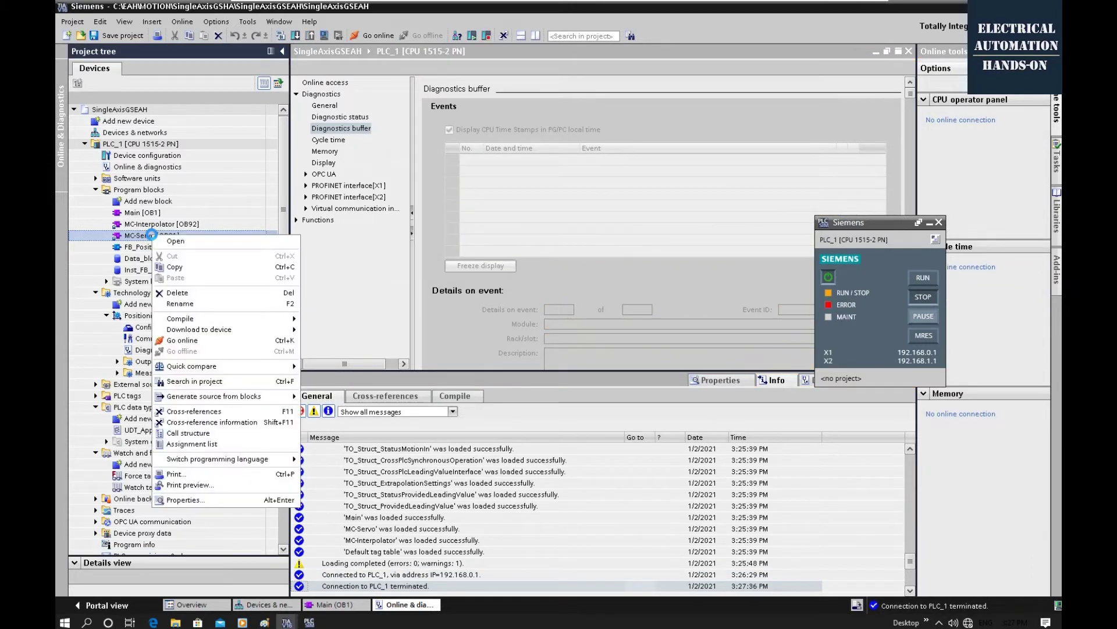
click(187, 501)
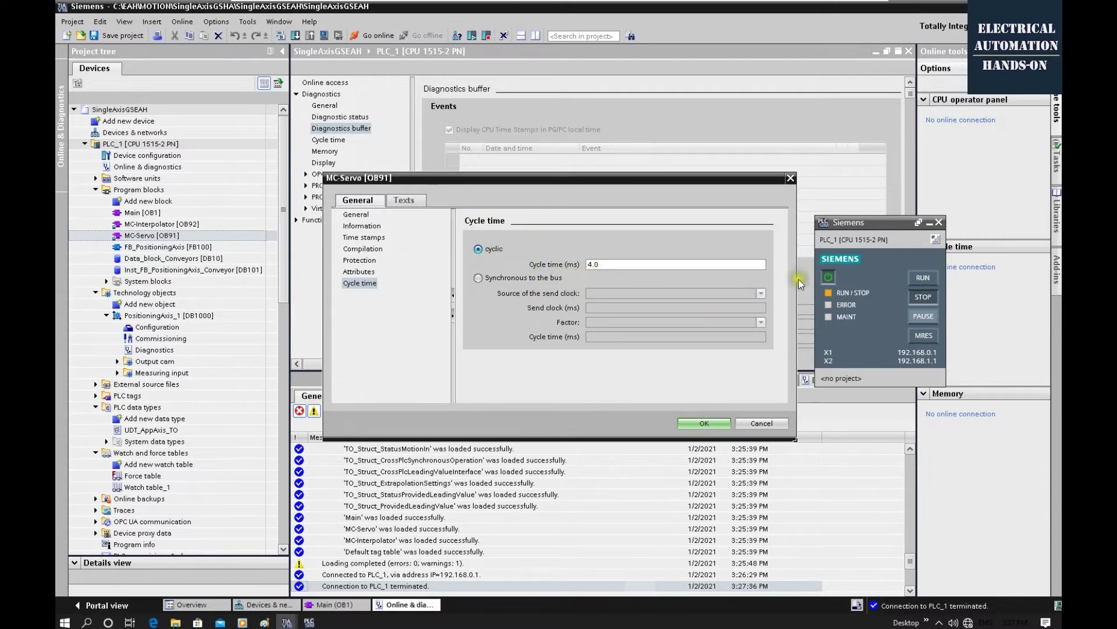
click(592, 264)
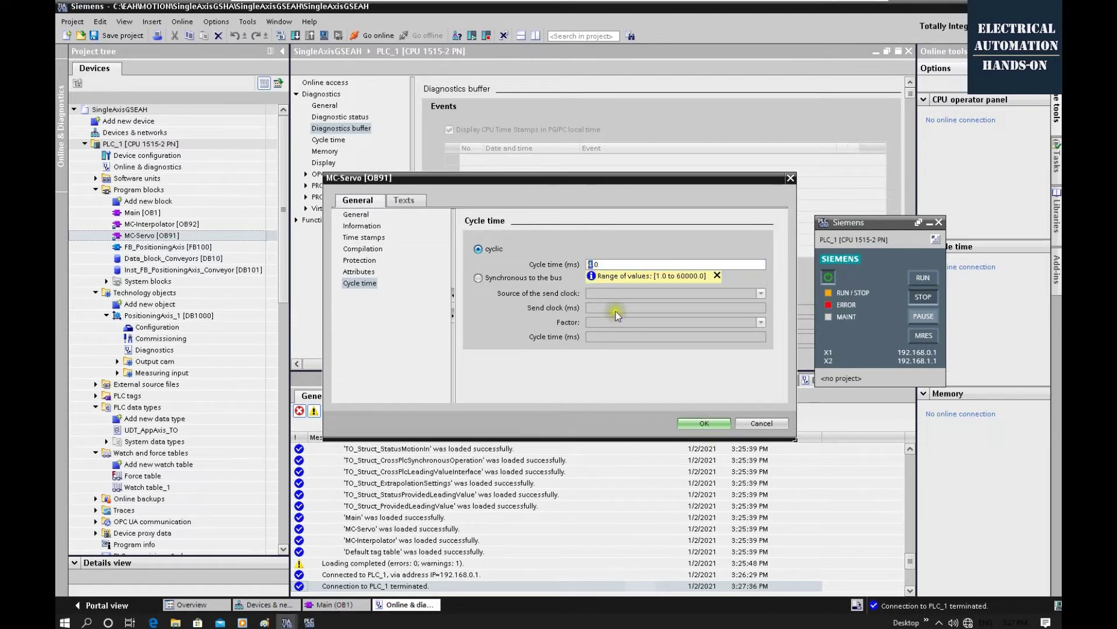
drag(593, 265, 560, 267)
click(722, 428)
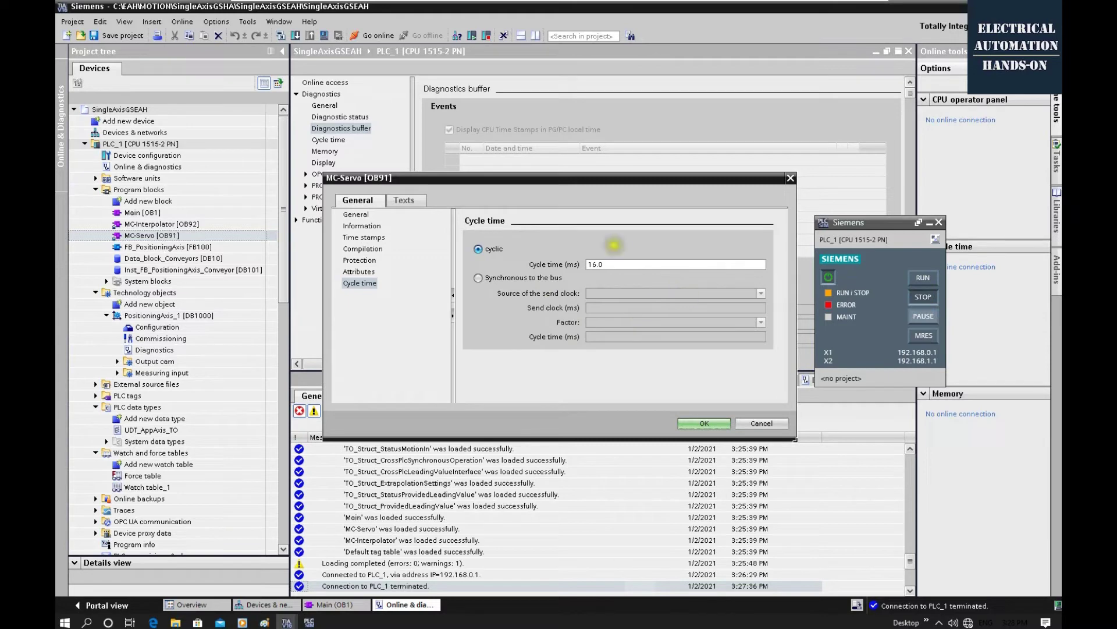
click(714, 425)
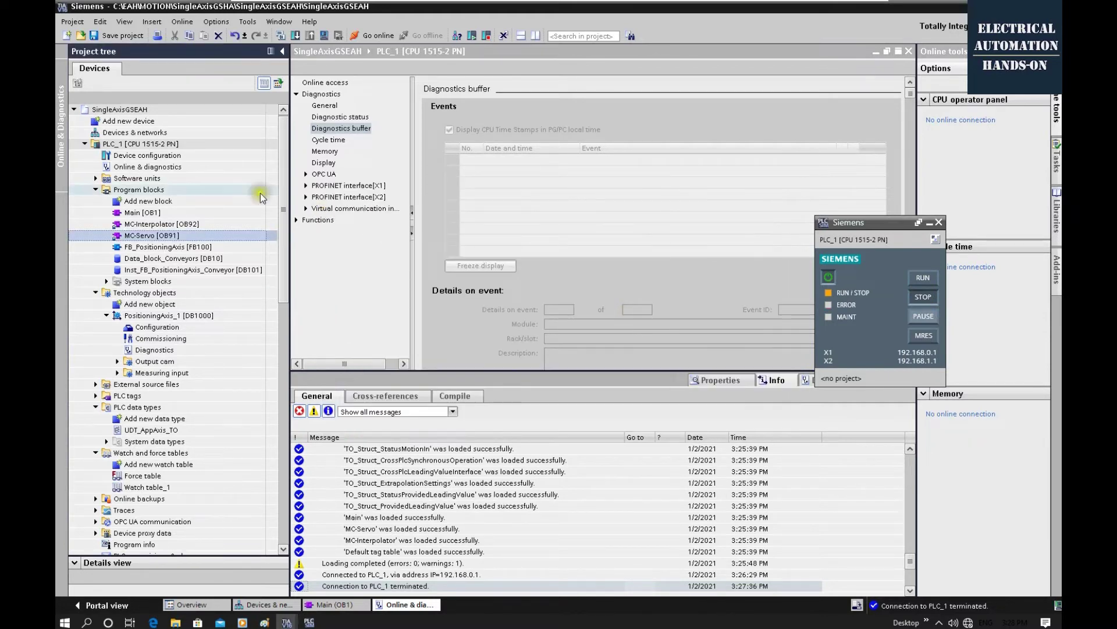
Compile PLC_1
click(150, 144)
key(F2)
click(280, 35)
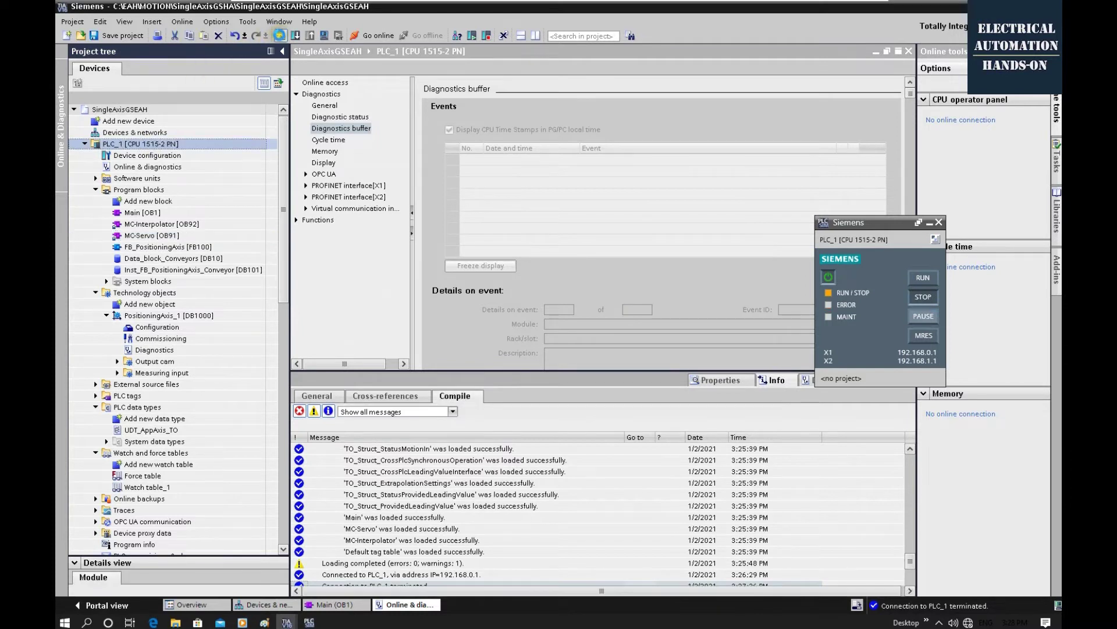
Download PLC_1 to the simulated CPU with Start module selected so it starts running
click(298, 35)
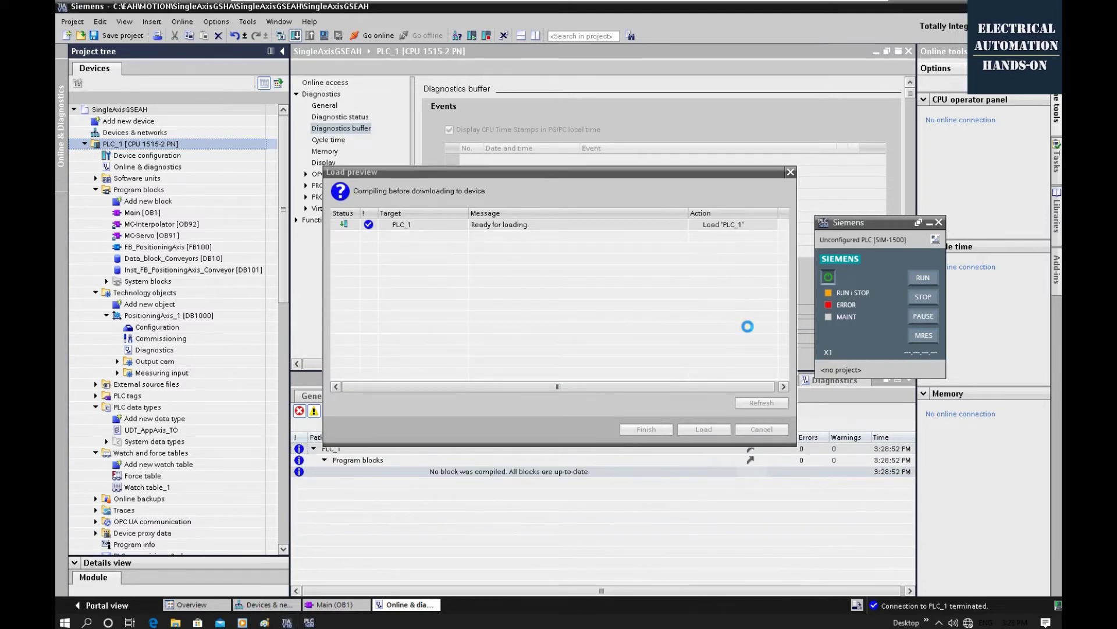
click(722, 430)
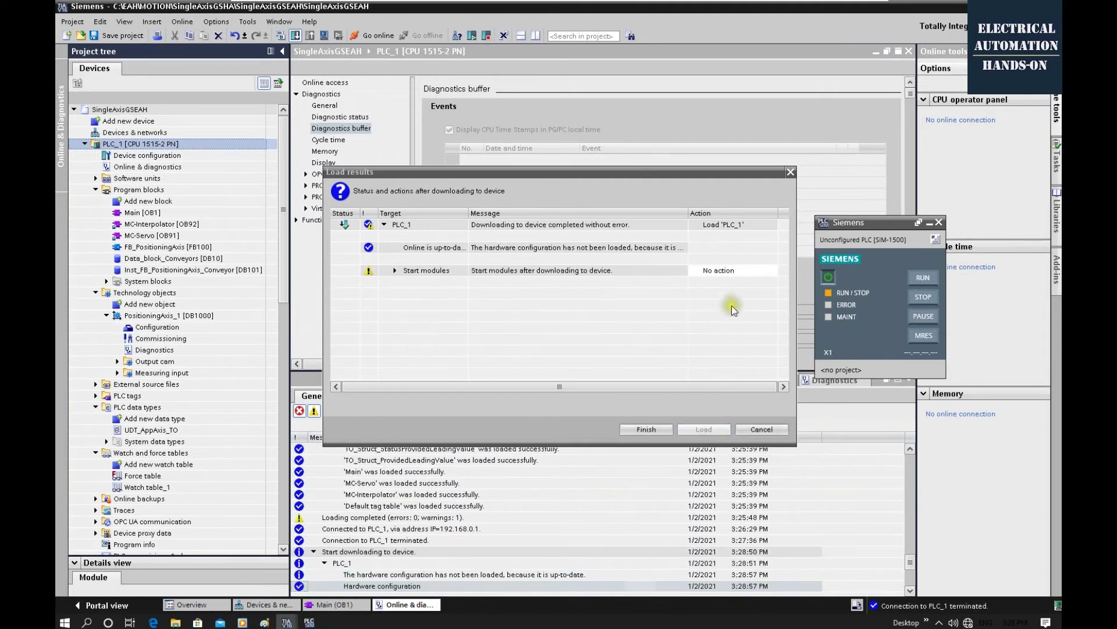
click(726, 271)
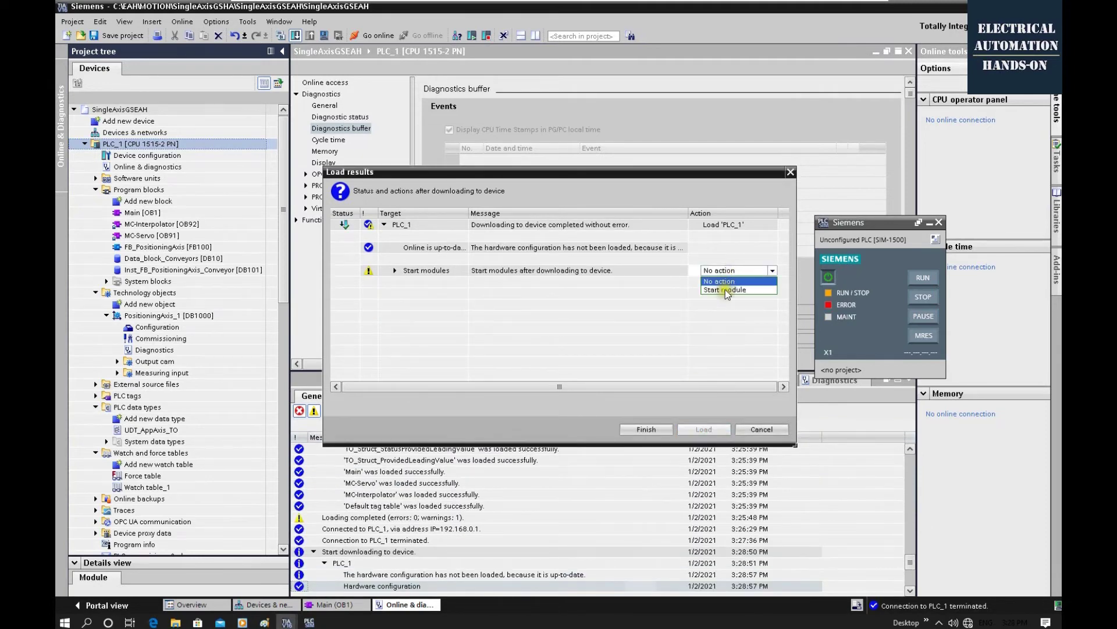
click(723, 290)
click(651, 429)
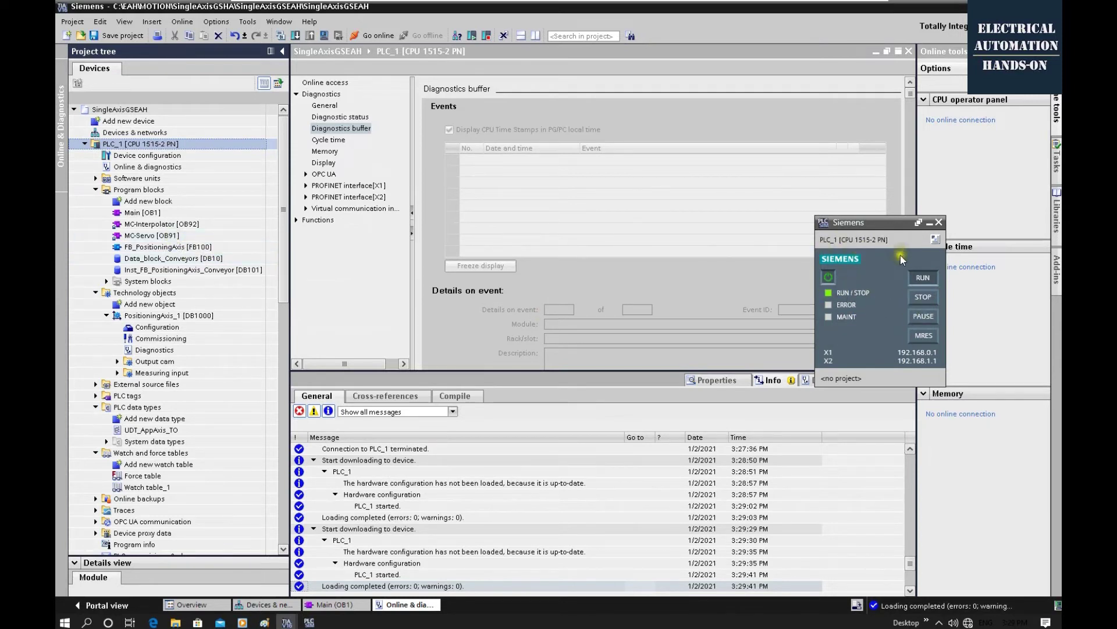
Monitor Main [OB1] live and open FB_PositioningAxis [FB100] from its call box
click(909, 51)
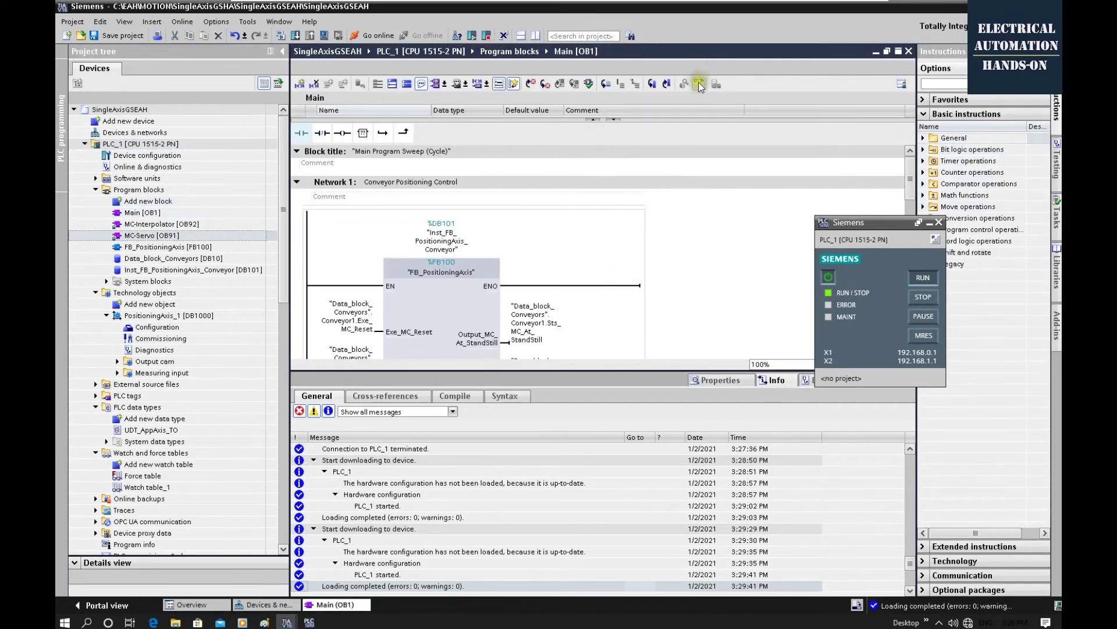
click(699, 85)
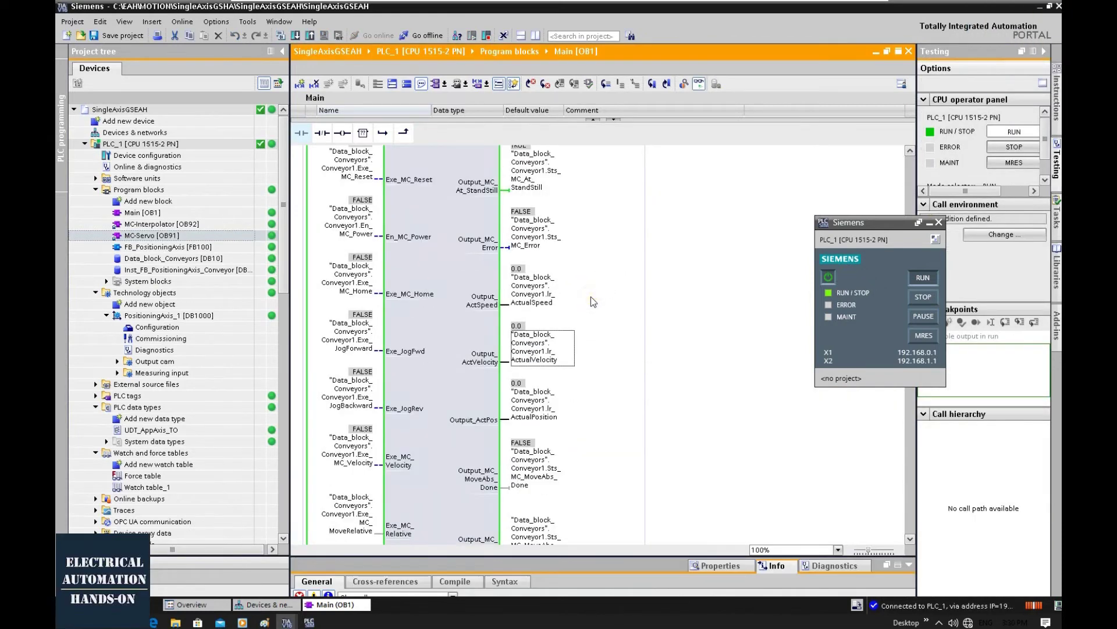
click(456, 197)
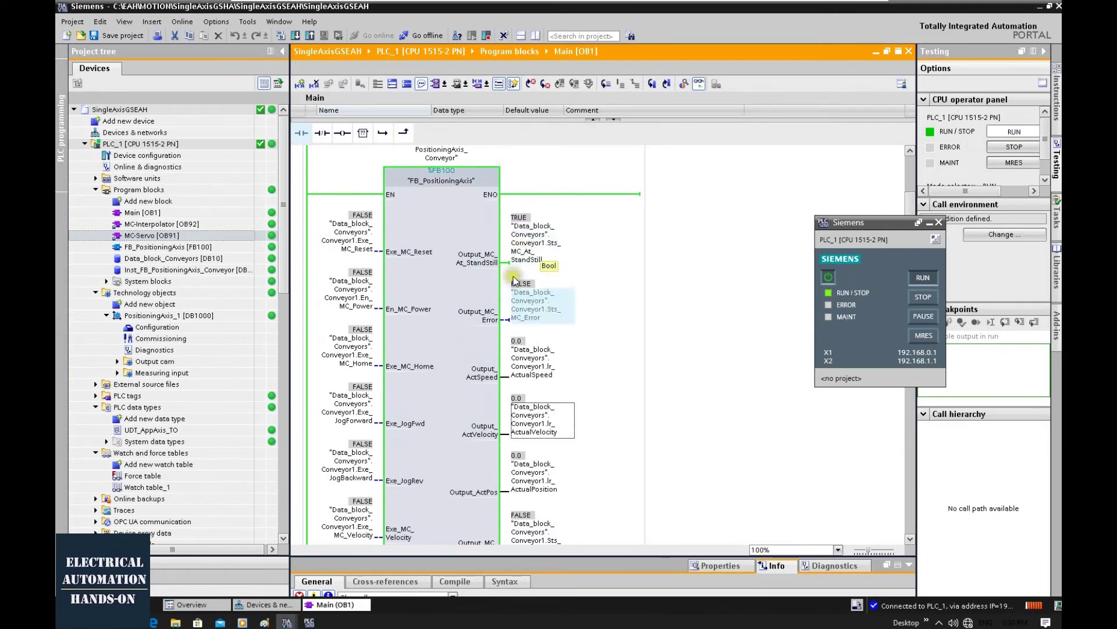
scroll(454, 348, up, 2)
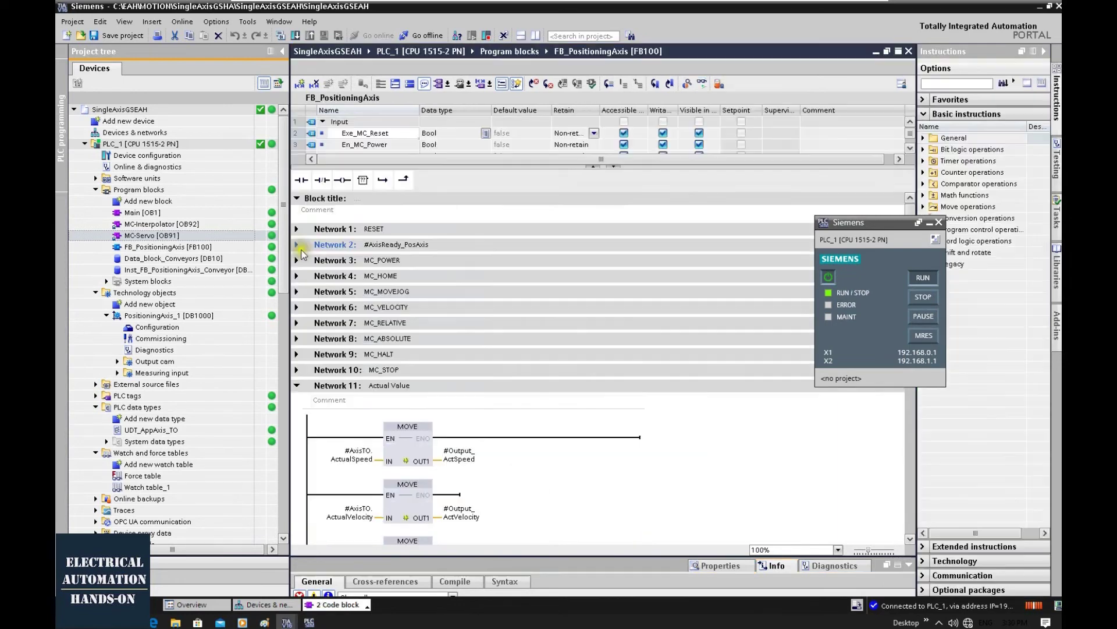
Expand Network 2 of FB_PositioningAxis and monitor it live, clearing the PLCSIM window away
click(297, 244)
click(400, 248)
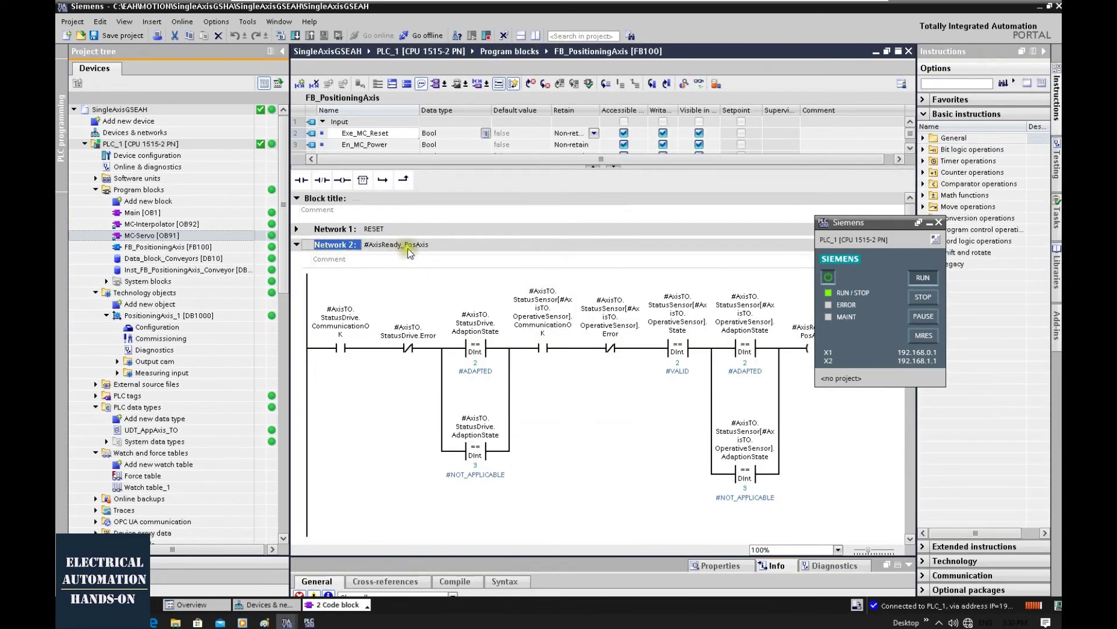
click(699, 83)
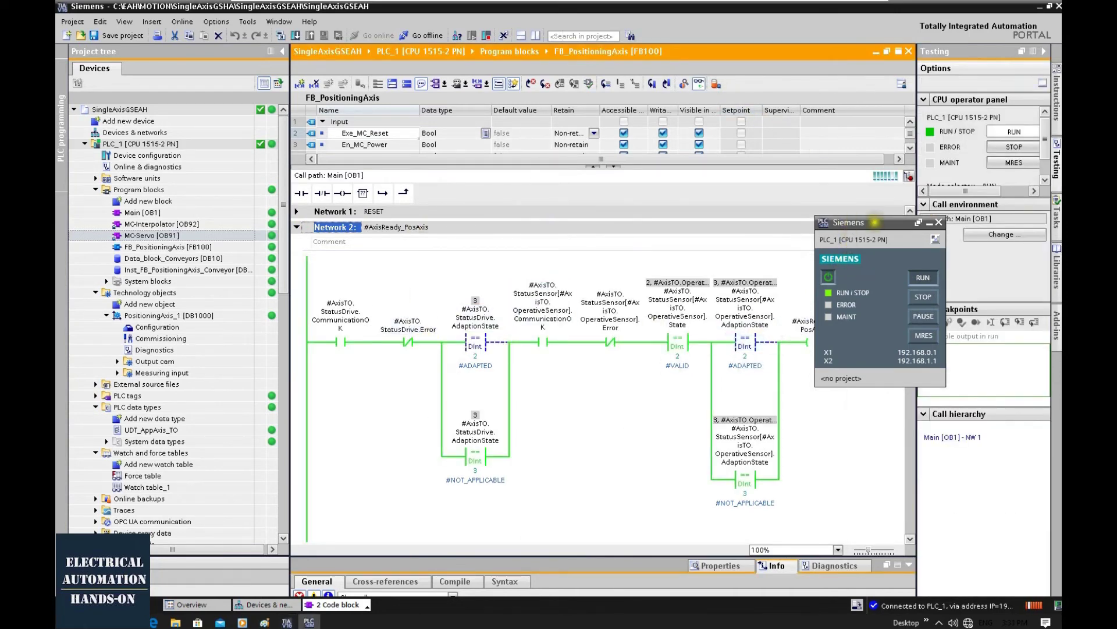
drag(875, 222, 977, 266)
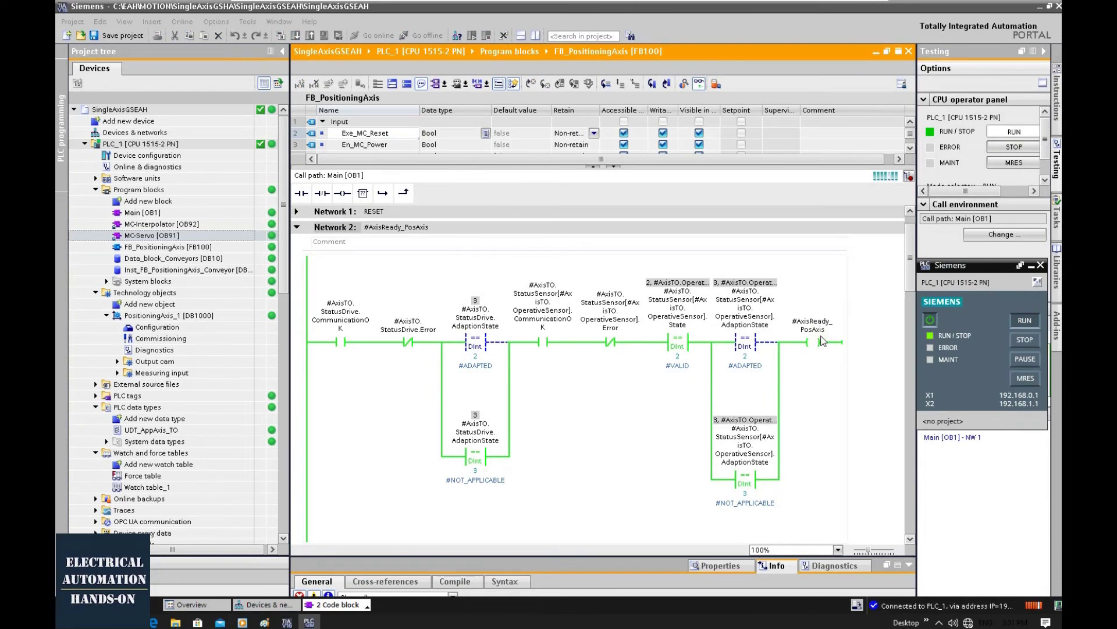
Expand and inspect Network 3 MC_POWER, then open Watch table_1
scroll(542, 452, down, 5)
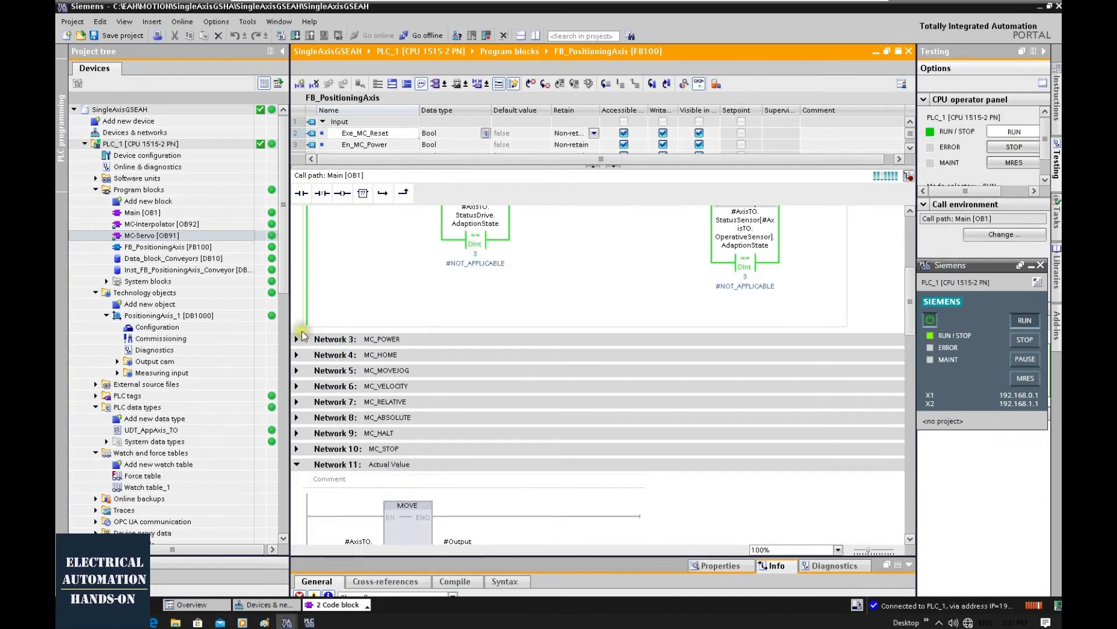
click(297, 339)
scroll(535, 395, down, 3)
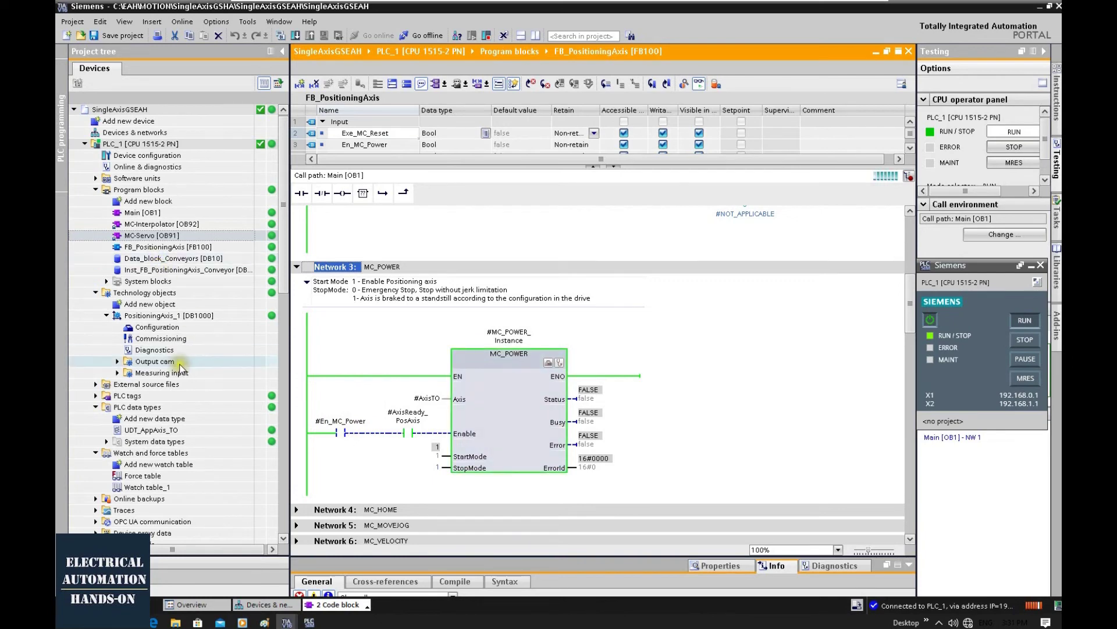
double_click(157, 489)
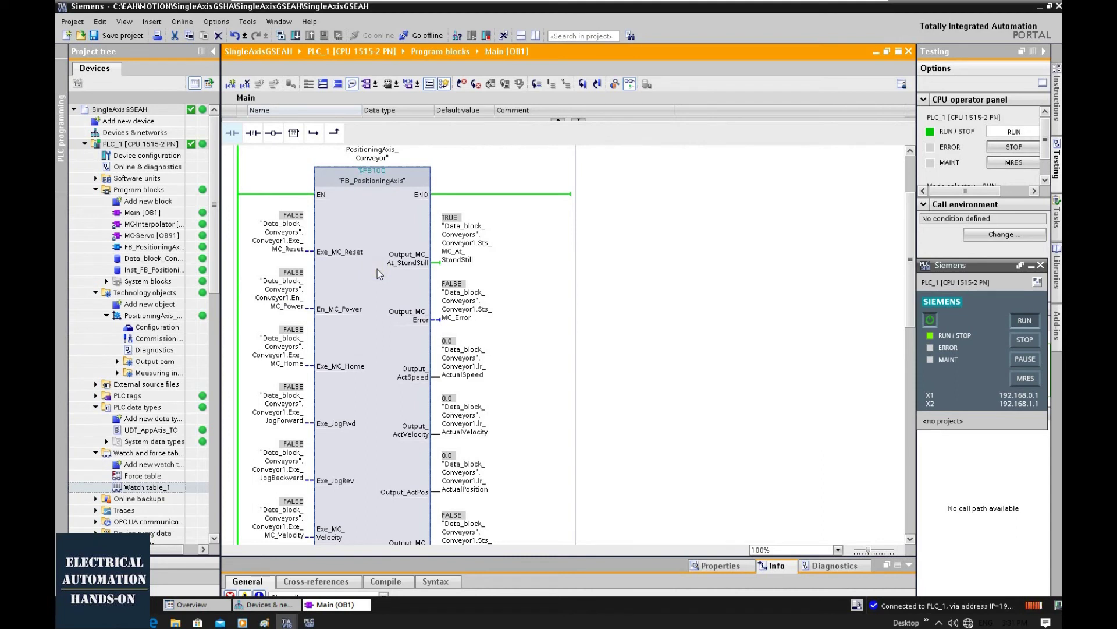
Jog PositioningAxis_1 forward at speed 90.0, stop it at 612.0, and select Homing mode
click(394, 235)
drag(221, 308, 359, 308)
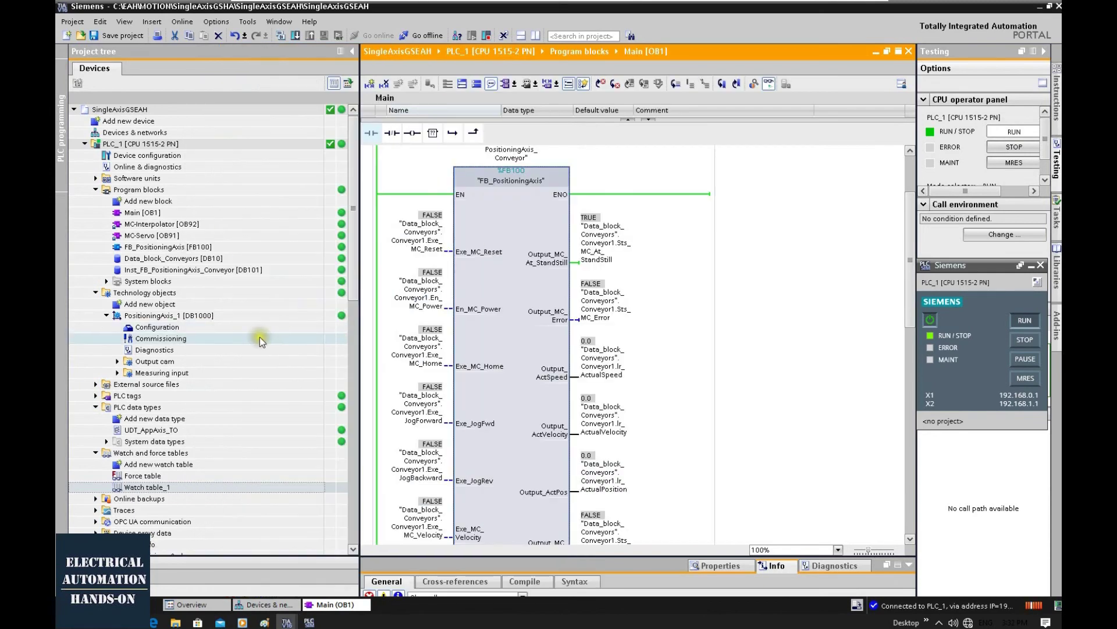
click(159, 343)
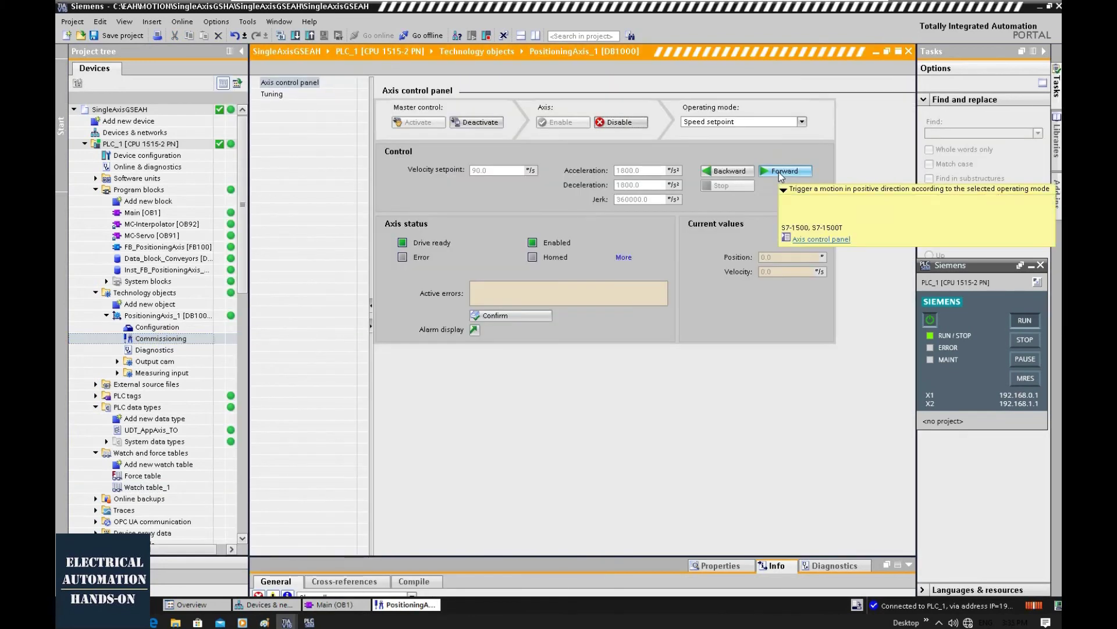
click(779, 172)
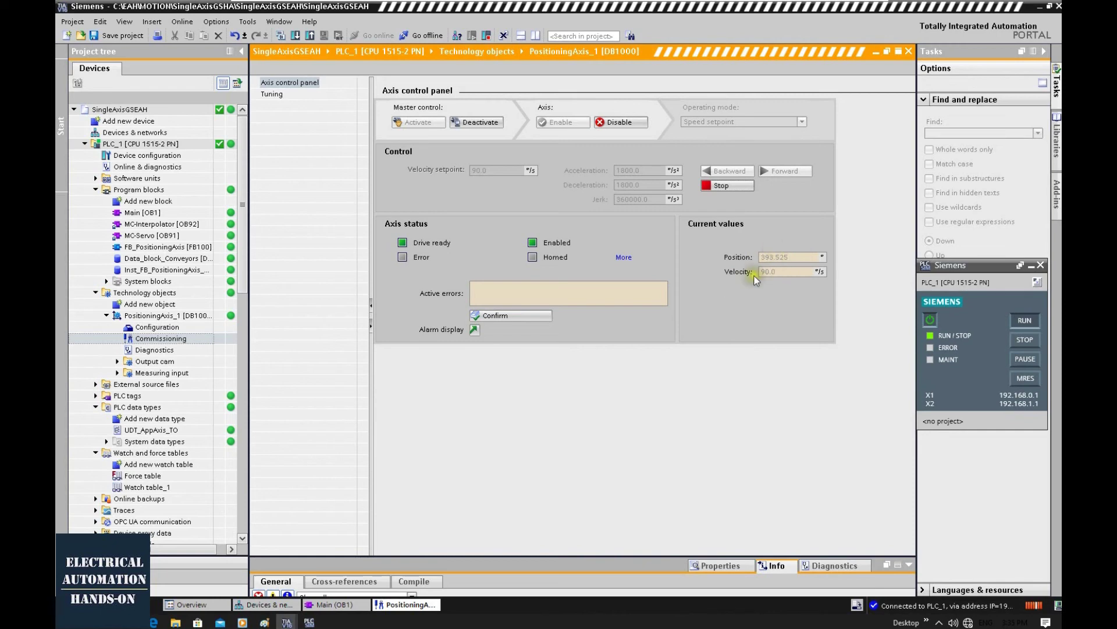
click(727, 188)
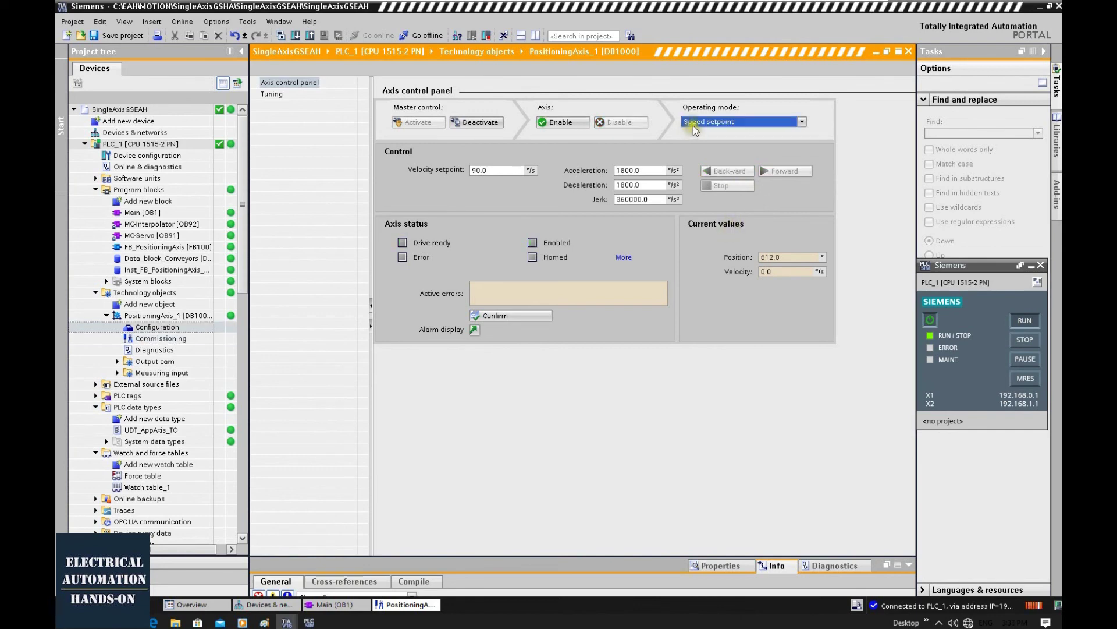
click(696, 120)
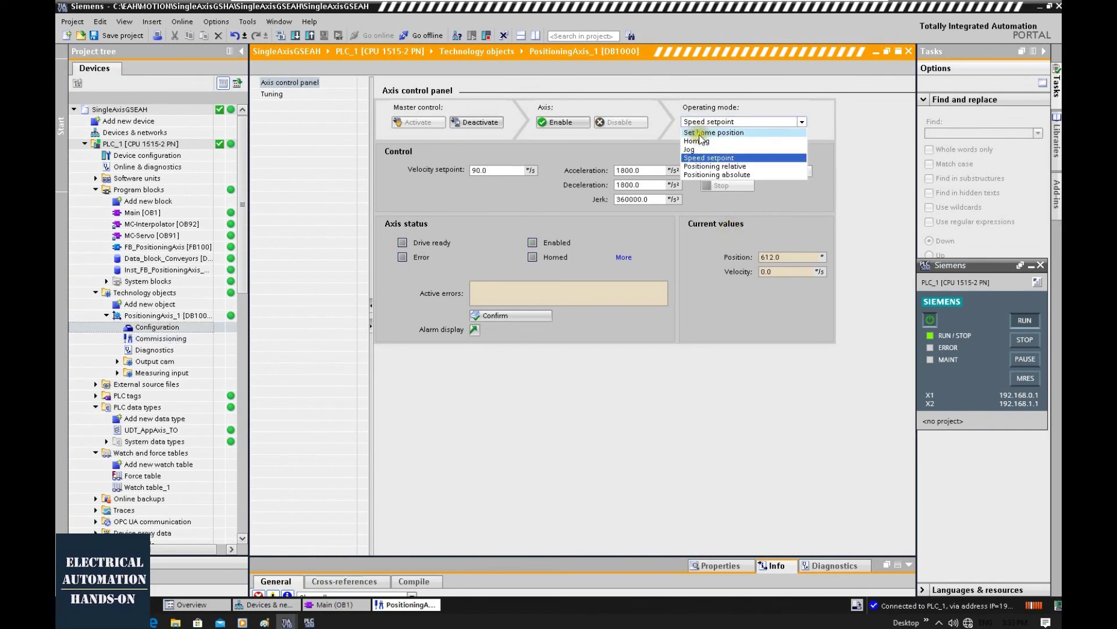
click(696, 145)
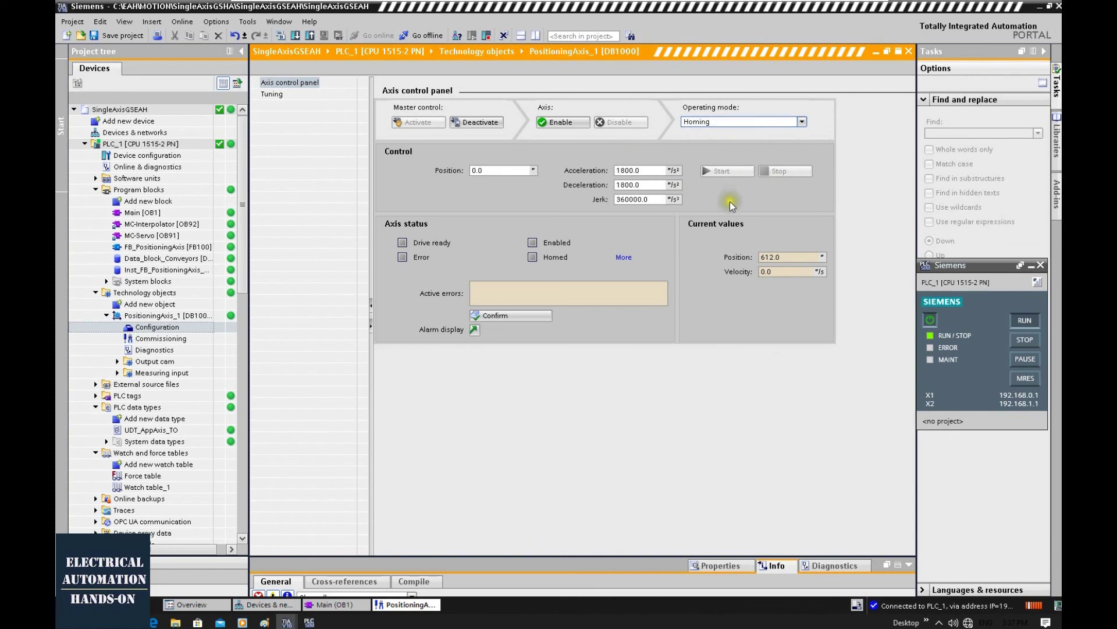